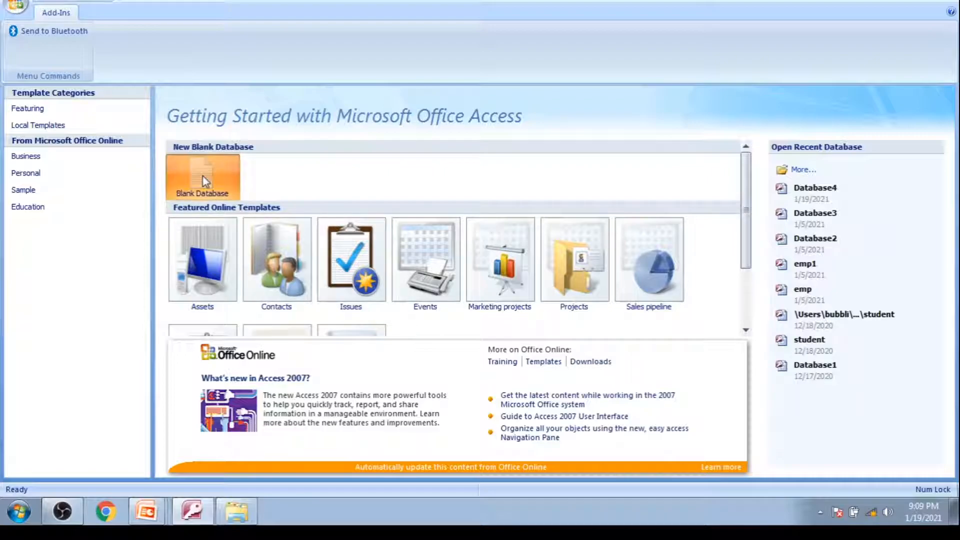
Step: Replace the new blank database's default file name with emp and try to create it
{"action": "left_click", "coordinate": [835, 409]}
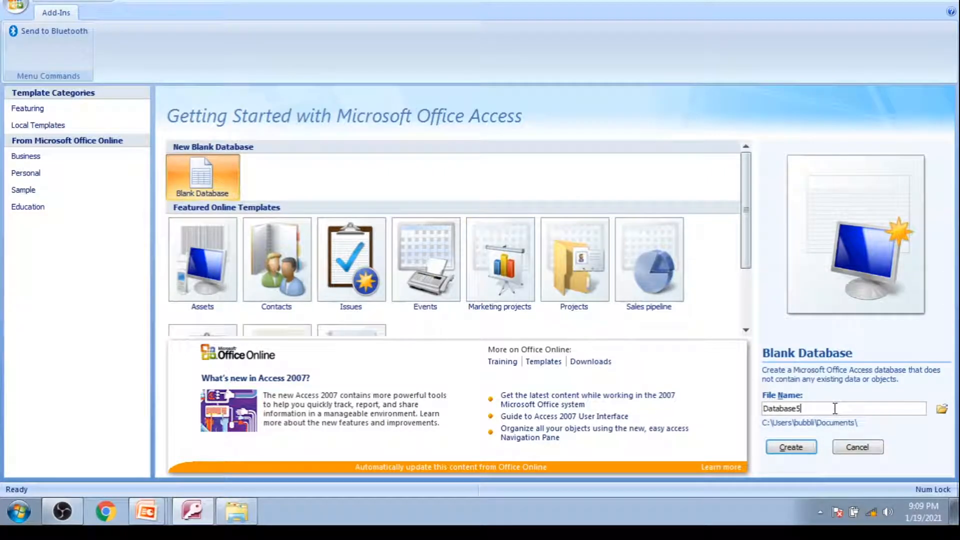
{"action": "key", "text": "BackSpace"}
{"action": "key", "text": "BackSpace"}
{"action": "key", "text": "BackSpace"}
{"action": "key", "text": "BackSpace"}
{"action": "key", "text": "BackSpace"}
{"action": "key", "text": "BackSpace"}
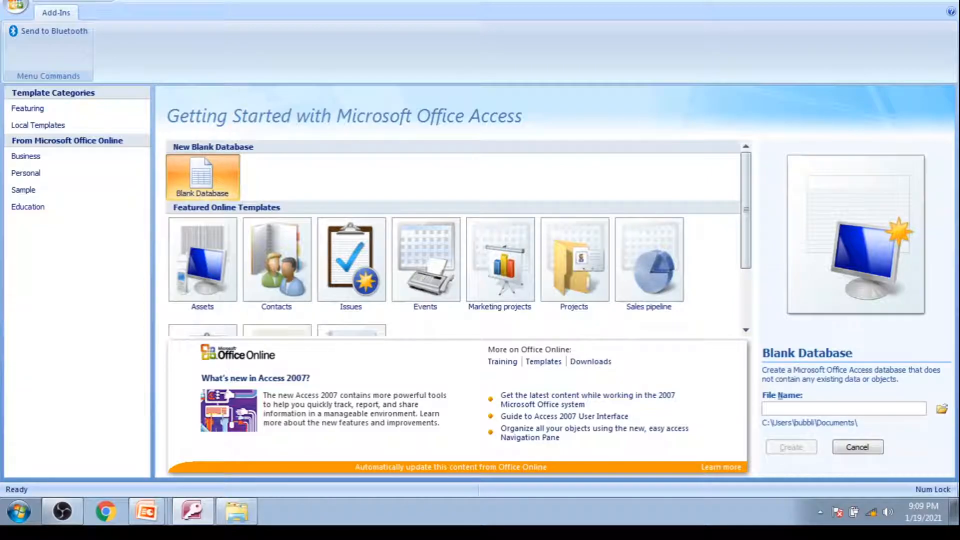
{"action": "type", "text": "emp"}
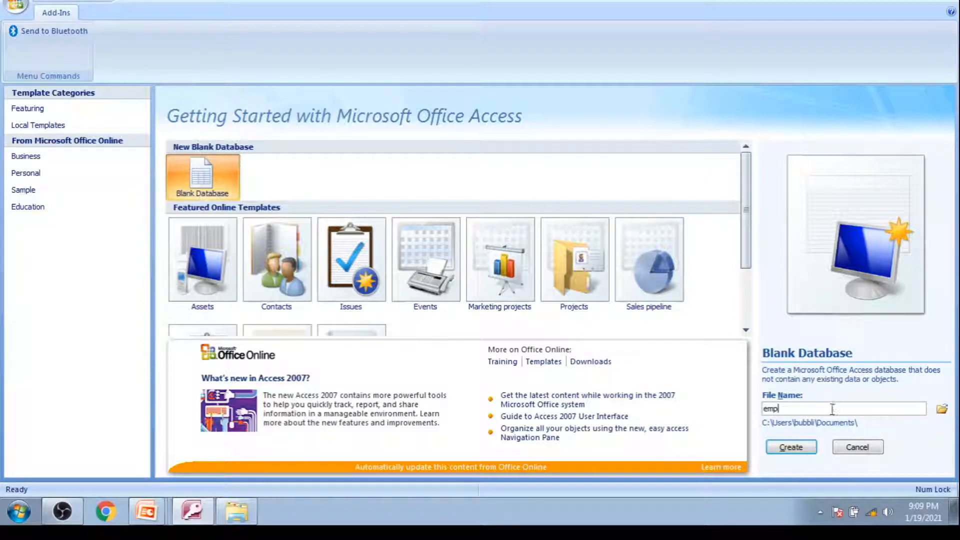
{"action": "left_click", "coordinate": [797, 448]}
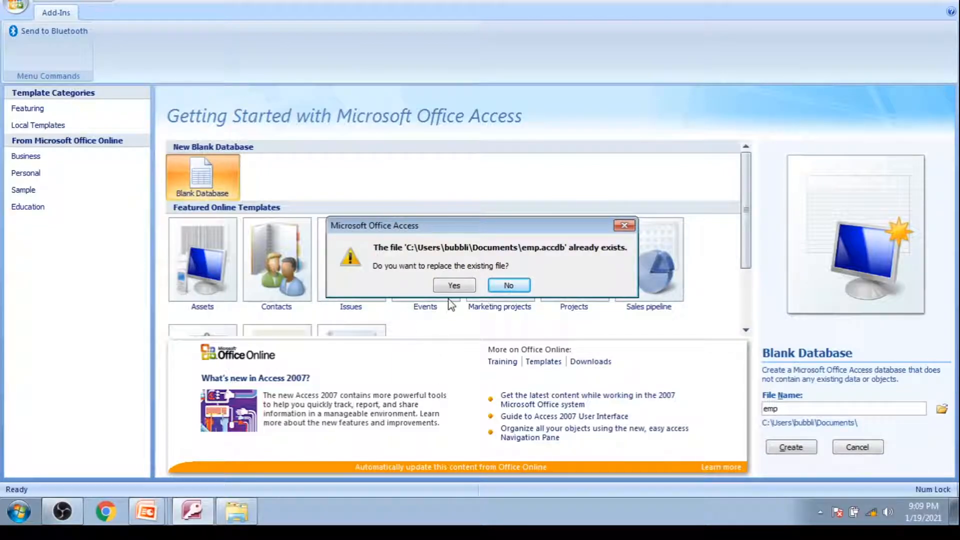
{"action": "left_click", "coordinate": [625, 226]}
Step: Add 22 to the database's file name and create the blank database
{"action": "left_click", "coordinate": [813, 409]}
{"action": "type", "text": "22"}
{"action": "left_click", "coordinate": [795, 447]}
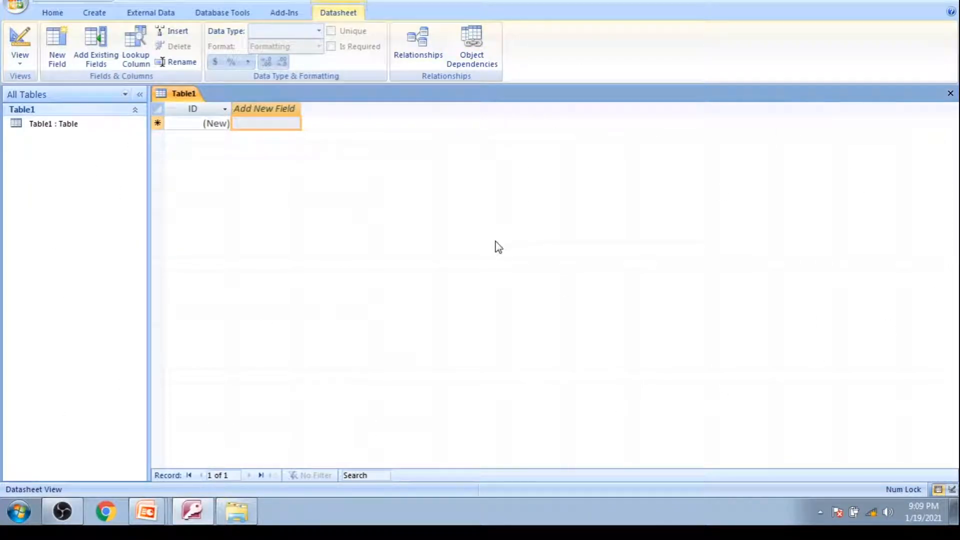
Step: Create a new table in Design view and define its first field eno with data type Number
{"action": "left_click", "coordinate": [90, 14]}
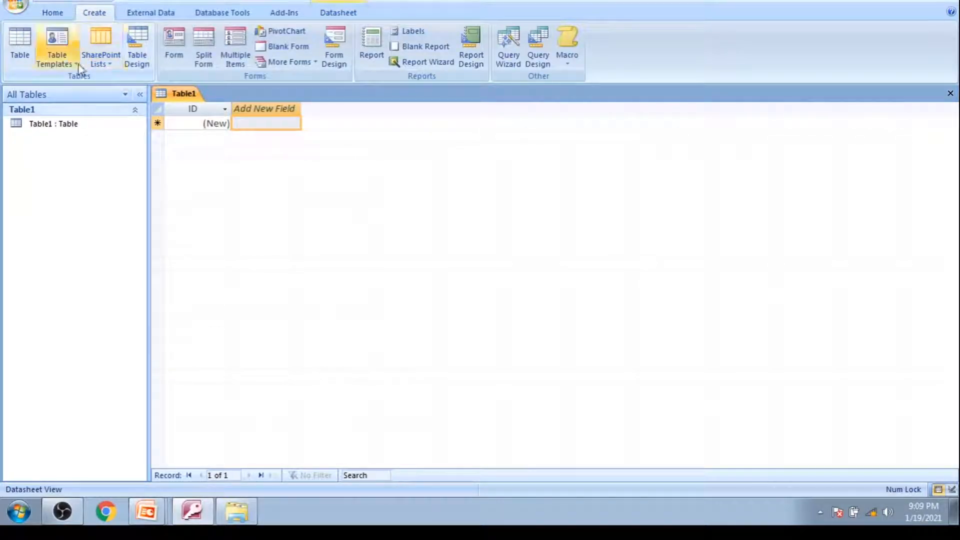
{"action": "left_click", "coordinate": [132, 62]}
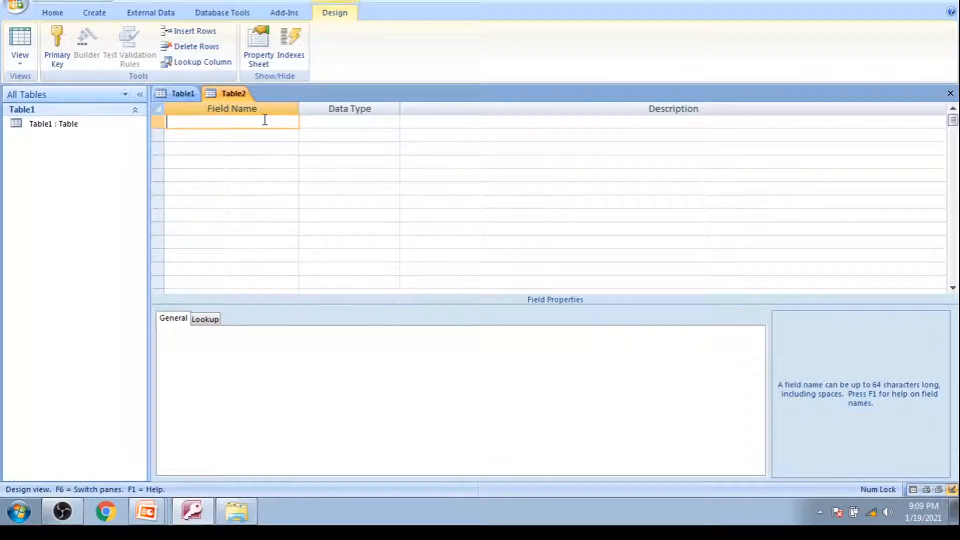
{"action": "type", "text": "eno"}
{"action": "left_click", "coordinate": [374, 122]}
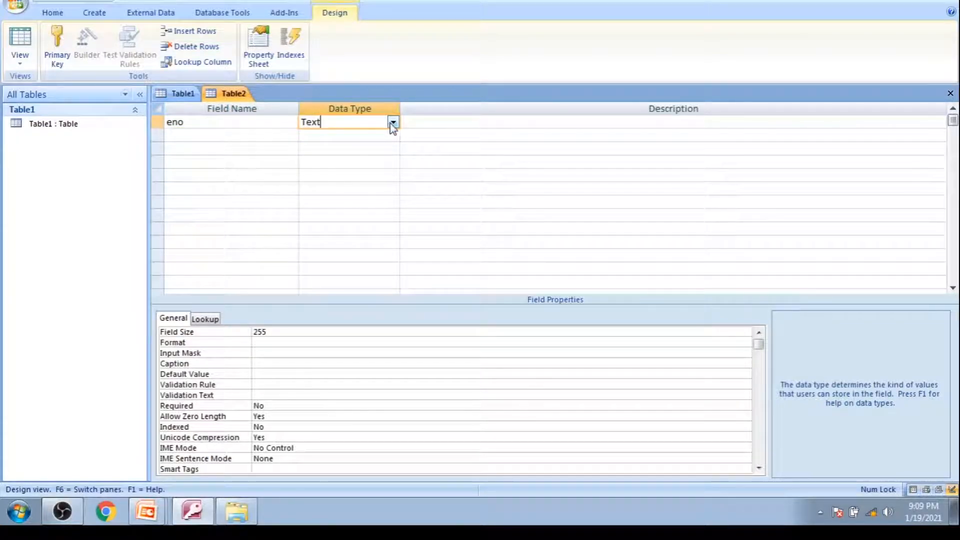
{"action": "left_click", "coordinate": [393, 122]}
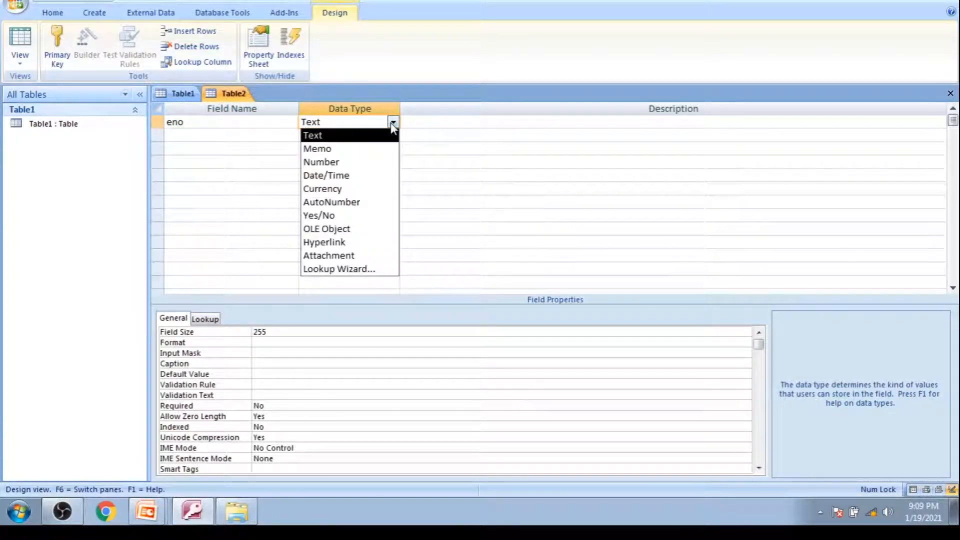
{"action": "left_click", "coordinate": [376, 161]}
Step: Add the fields ename and lastname below eno, both with data type Text
{"action": "left_click", "coordinate": [275, 141]}
{"action": "type", "text": "ename"}
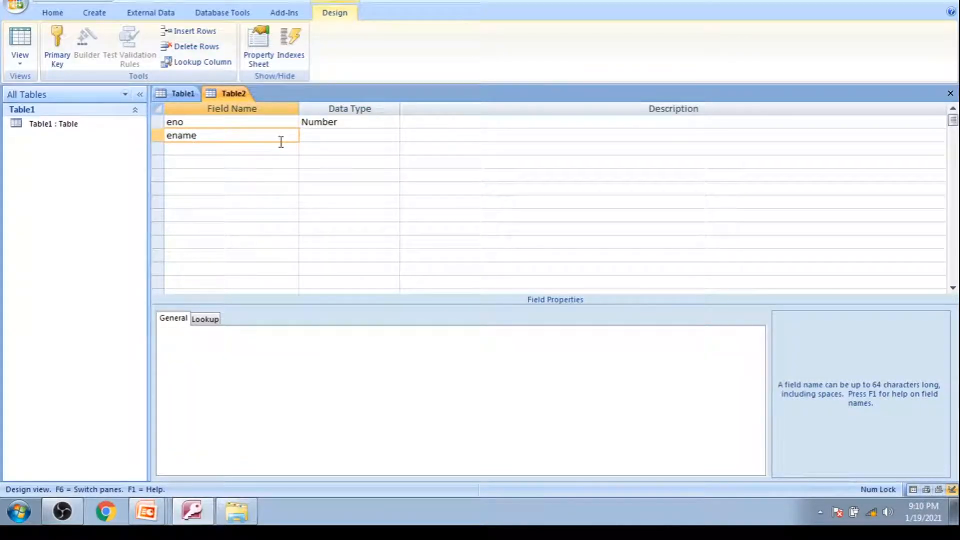
{"action": "left_click", "coordinate": [324, 133]}
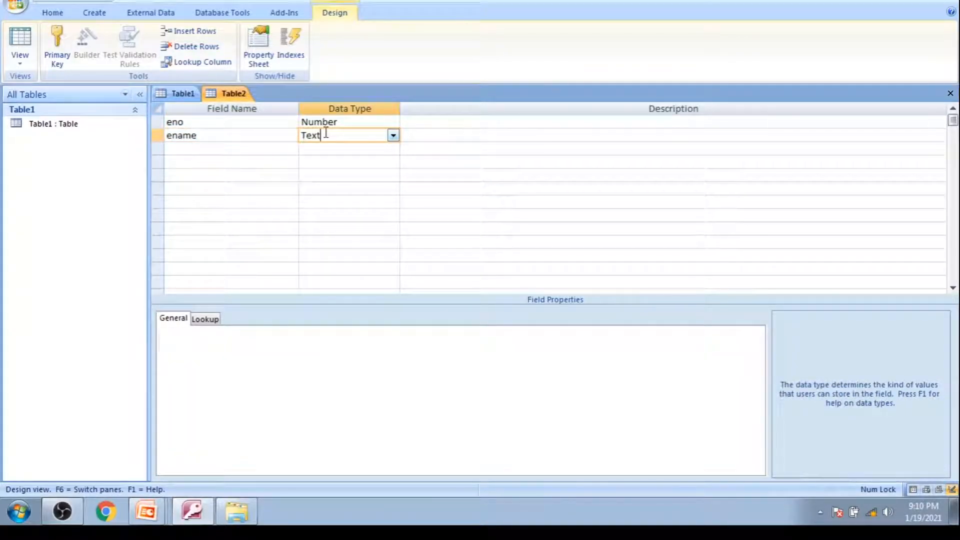
{"action": "left_click", "coordinate": [266, 150]}
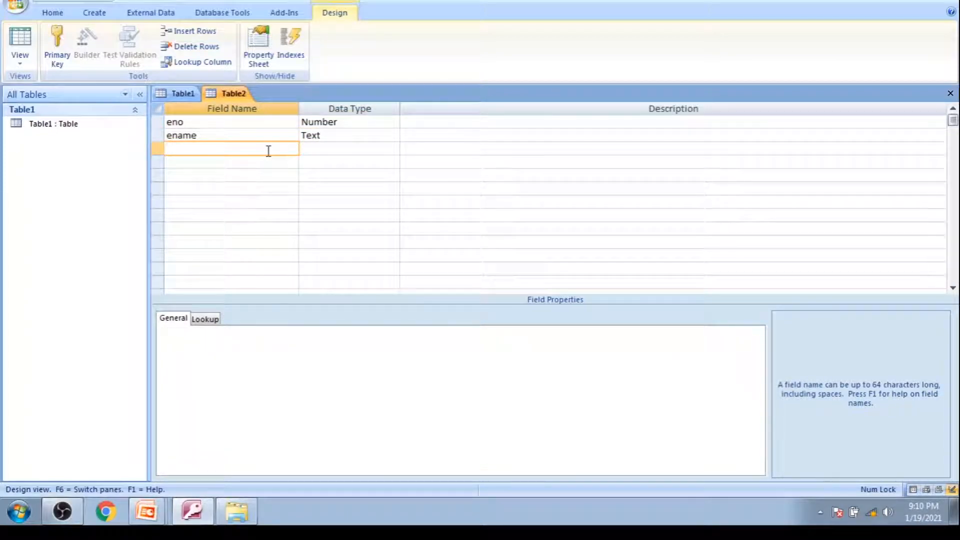
{"action": "type", "text": "lastname"}
{"action": "left_click", "coordinate": [358, 148]}
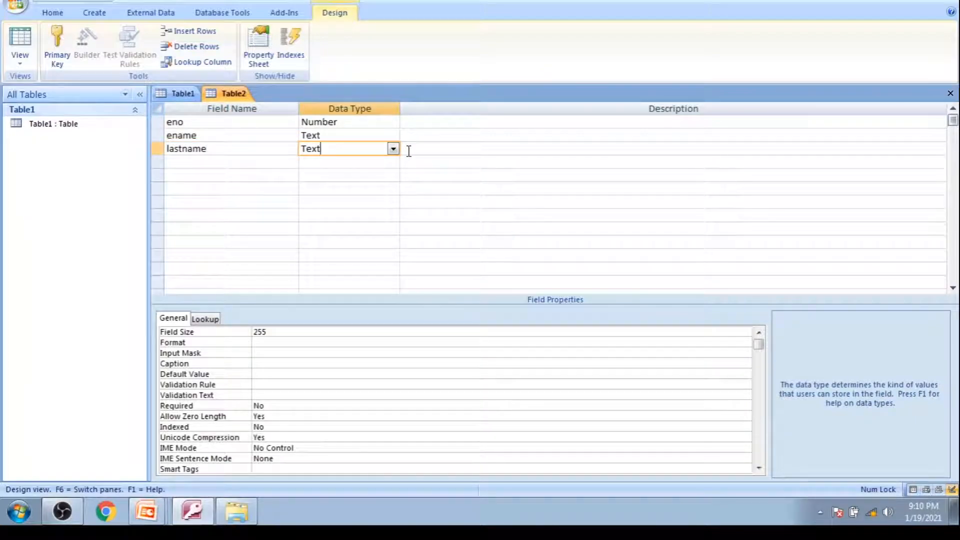
Step: Add the fields firstname, fname and mname below lastname, all with data type Text
{"action": "left_click", "coordinate": [261, 165]}
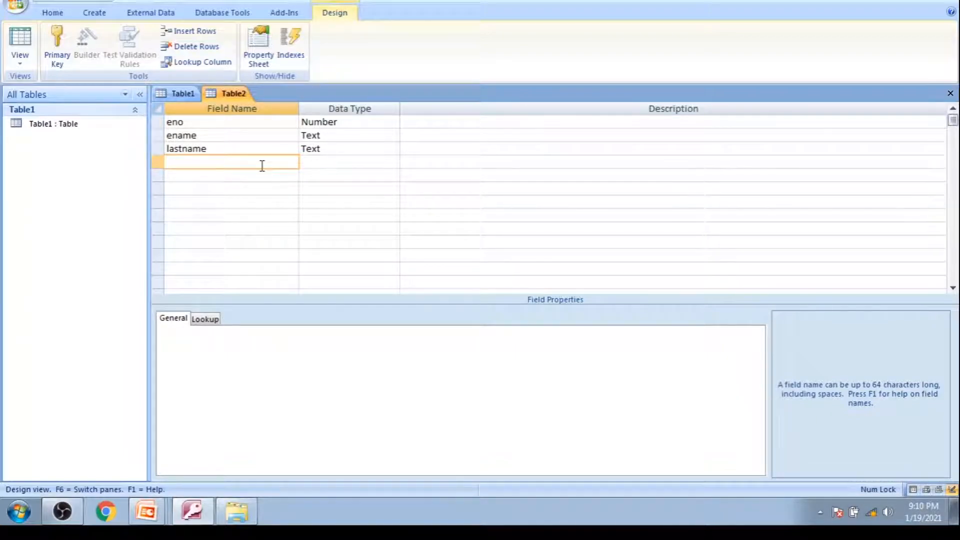
{"action": "type", "text": "tname"}
{"action": "left_click", "coordinate": [259, 176]}
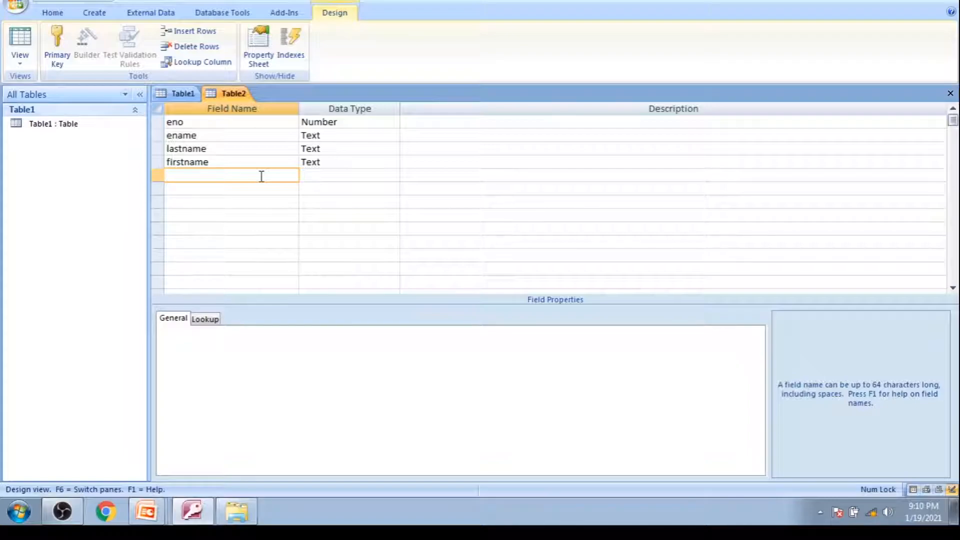
{"action": "type", "text": "fname"}
{"action": "key", "text": "Tab"}
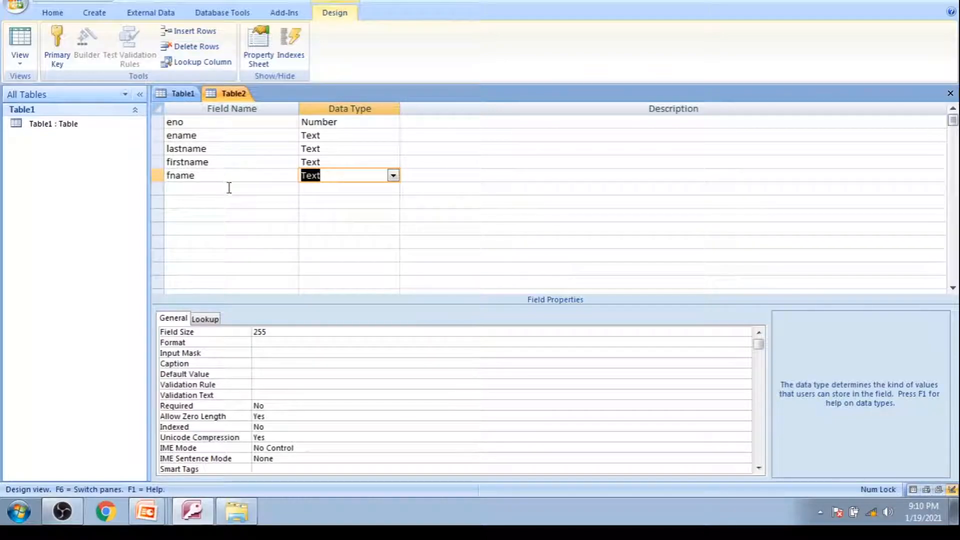
{"action": "left_click", "coordinate": [287, 189]}
{"action": "type", "text": "mname"}
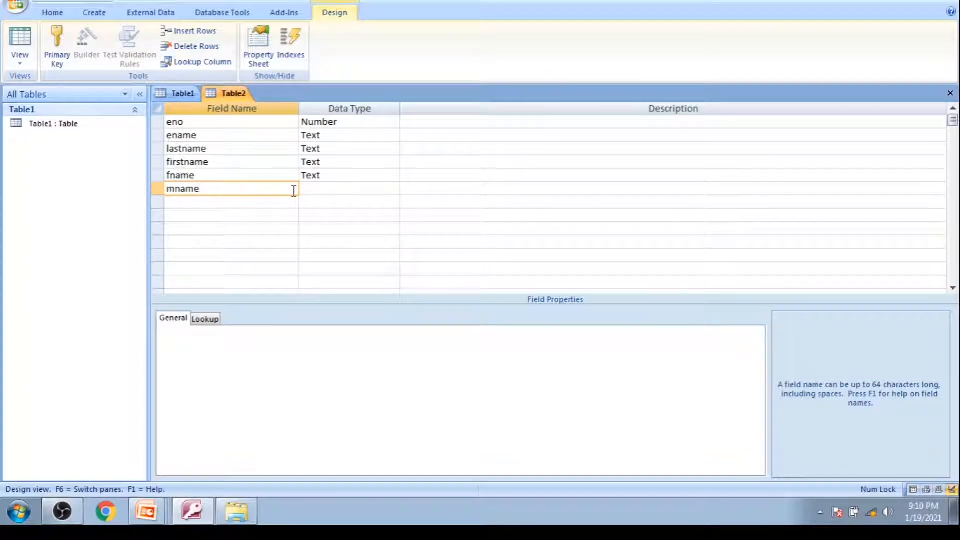
{"action": "left_click", "coordinate": [327, 188]}
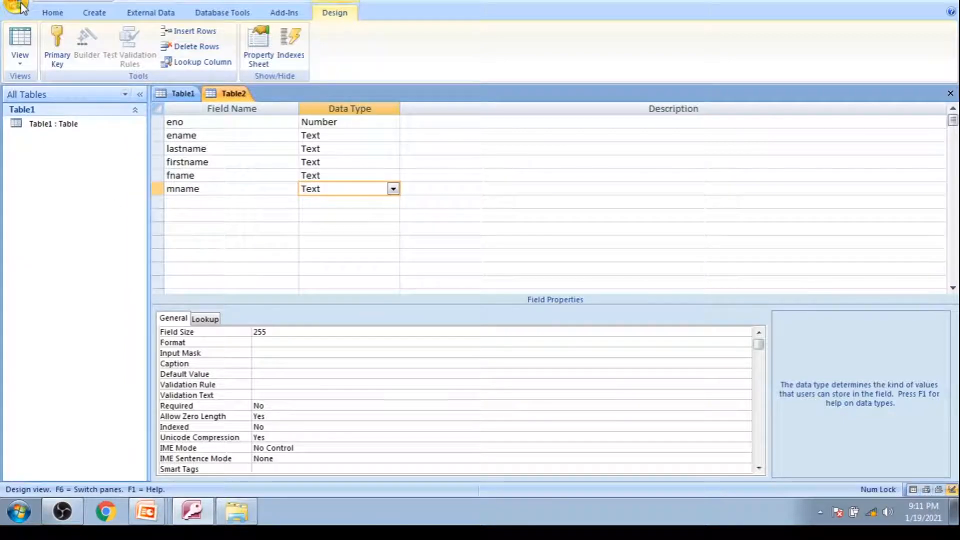
Step: Save the table as emp12 and have a primary key created for it
{"action": "key", "text": "ctrl+s"}
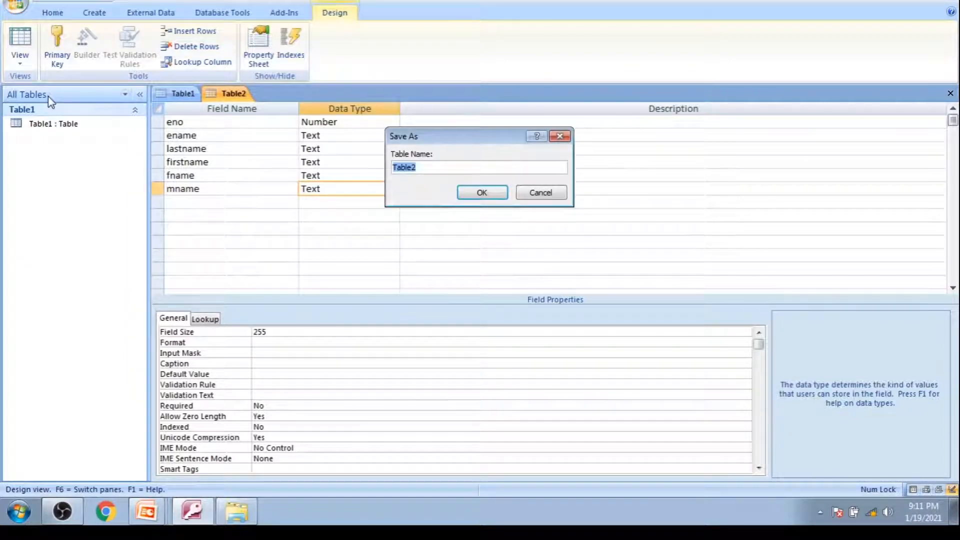
{"action": "left_click", "coordinate": [479, 165]}
{"action": "key", "text": "BackSpace"}
{"action": "key", "text": "BackSpace"}
{"action": "key", "text": "BackSpace"}
{"action": "type", "text": "emp1"}
{"action": "left_click", "coordinate": [483, 193]}
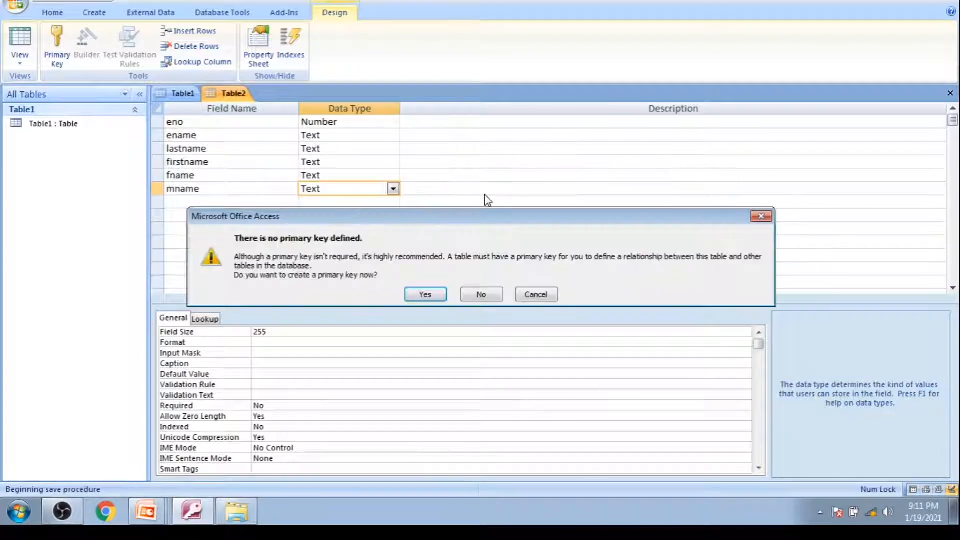
{"action": "left_click", "coordinate": [439, 295]}
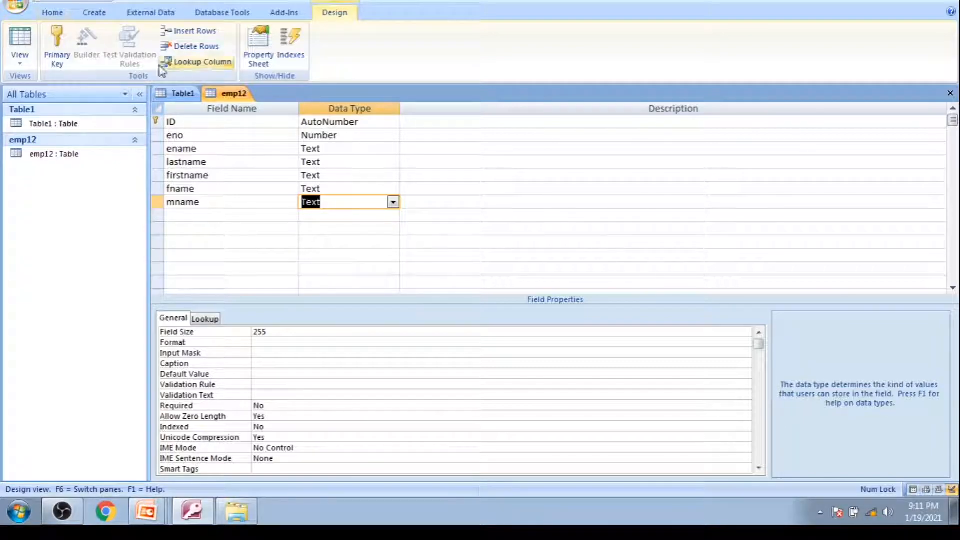
Step: Switch the emp12 table to Datasheet View
{"action": "left_click", "coordinate": [55, 14]}
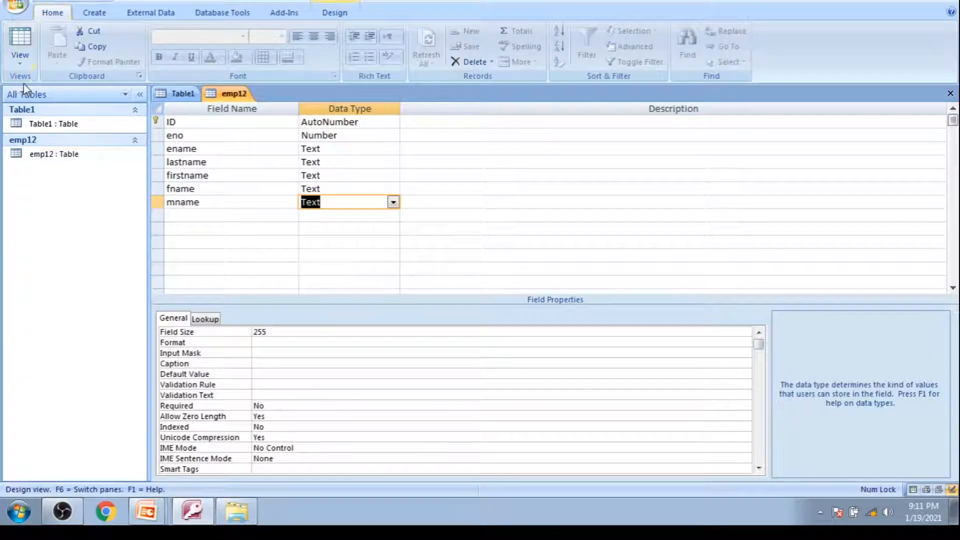
{"action": "left_click", "coordinate": [19, 60]}
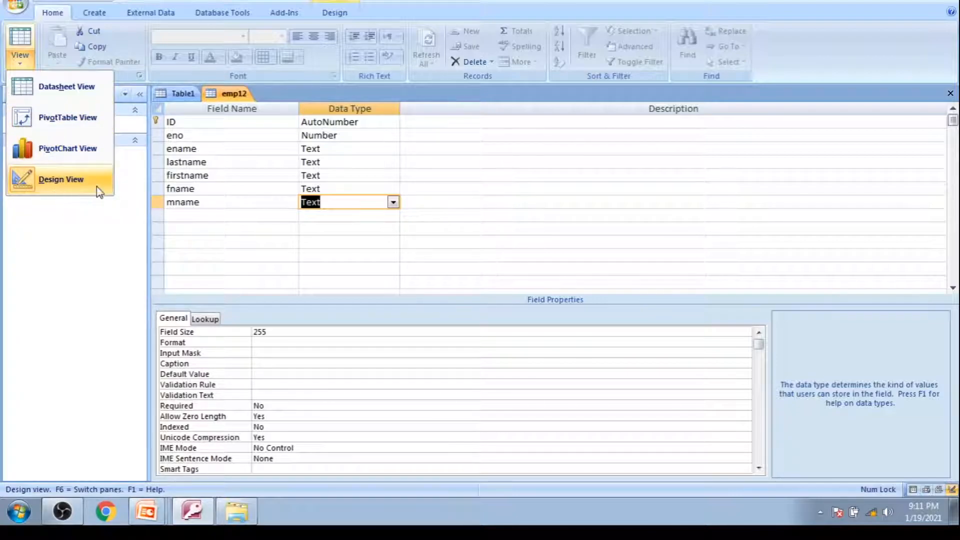
{"action": "left_click", "coordinate": [55, 90]}
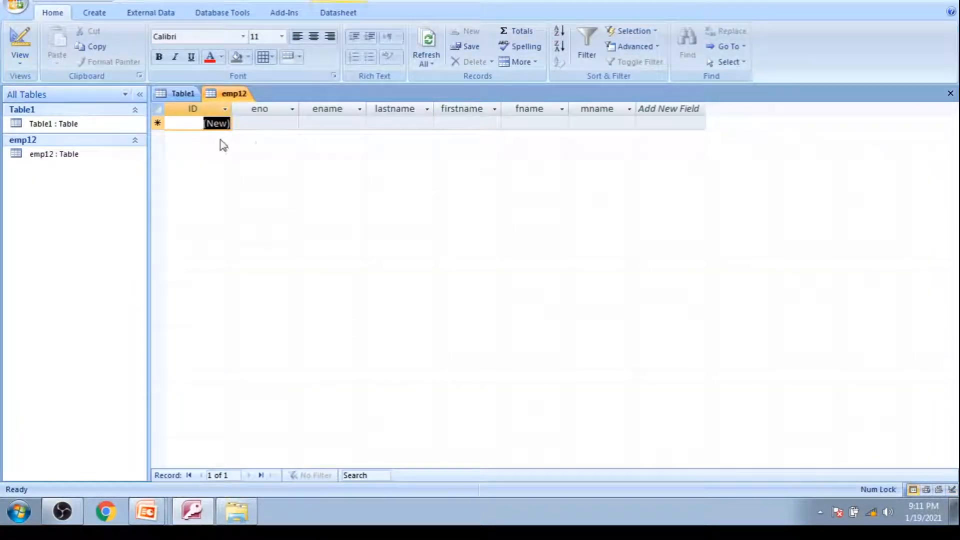
Step: Enter the first record with eno 11, filling in the employee's ename, lastname, firstname, fname and mname
{"action": "left_click", "coordinate": [287, 124]}
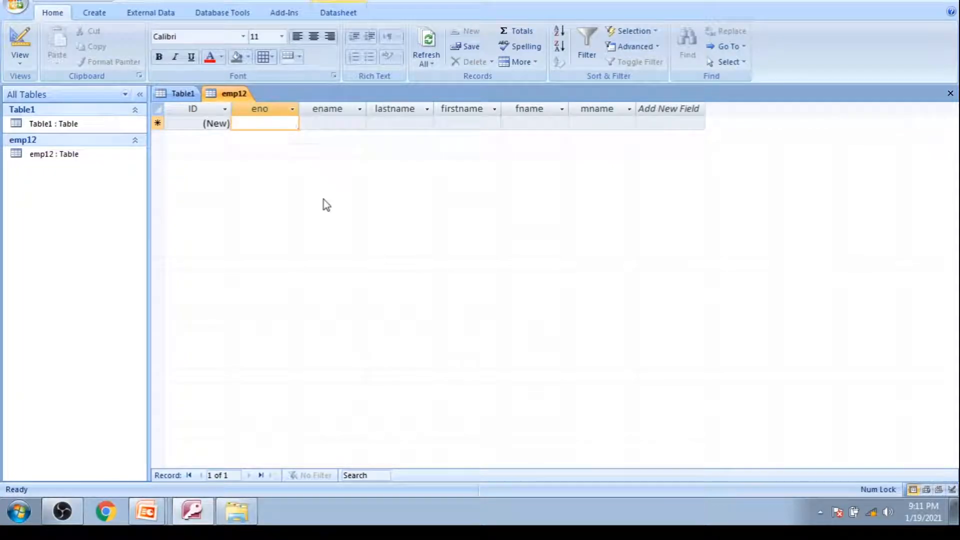
{"action": "type", "text": "11"}
{"action": "key", "text": "Tab"}
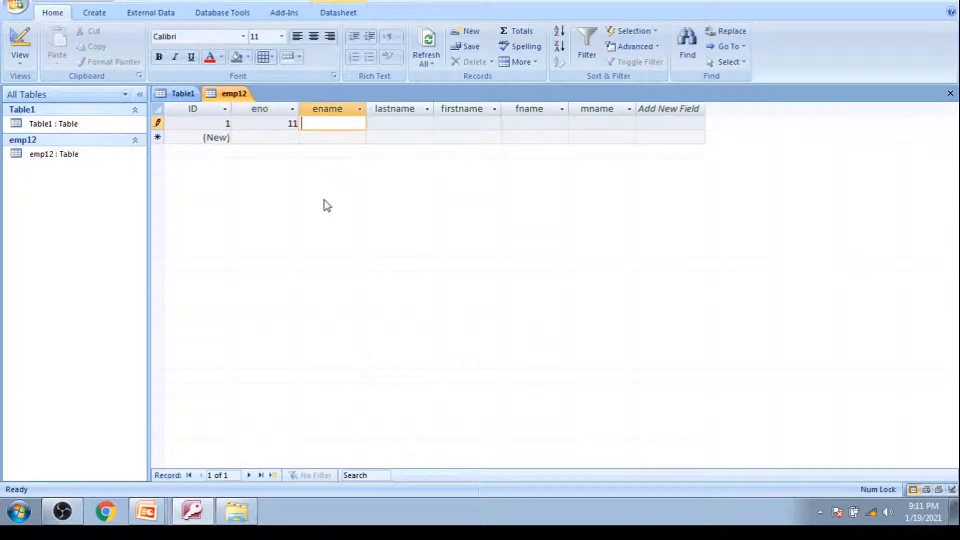
{"action": "type", "text": "div"}
{"action": "key", "text": "Tab"}
{"action": "type", "text": "divya"}
{"action": "key", "text": "Tab"}
{"action": "type", "text": "sri"}
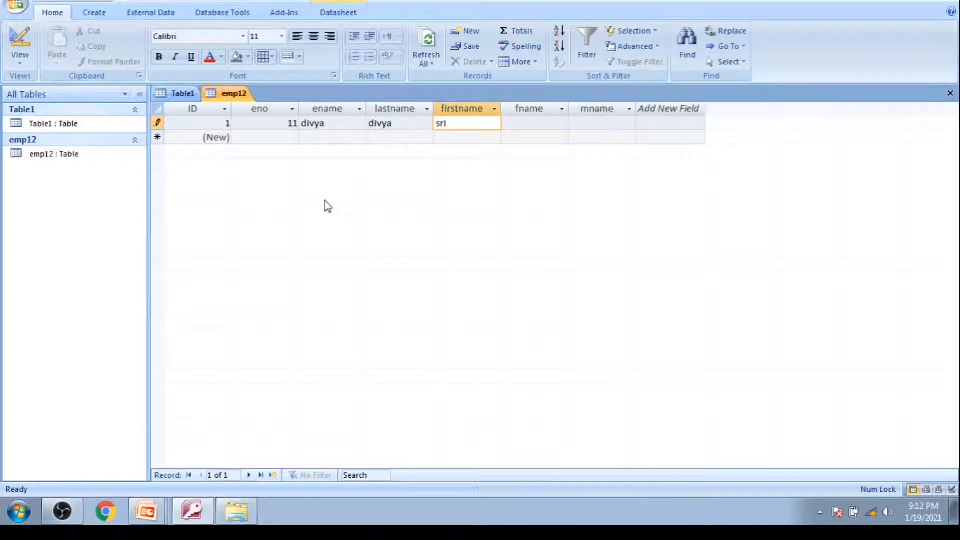
{"action": "left_click", "coordinate": [520, 123]}
{"action": "type", "text": "mkr"}
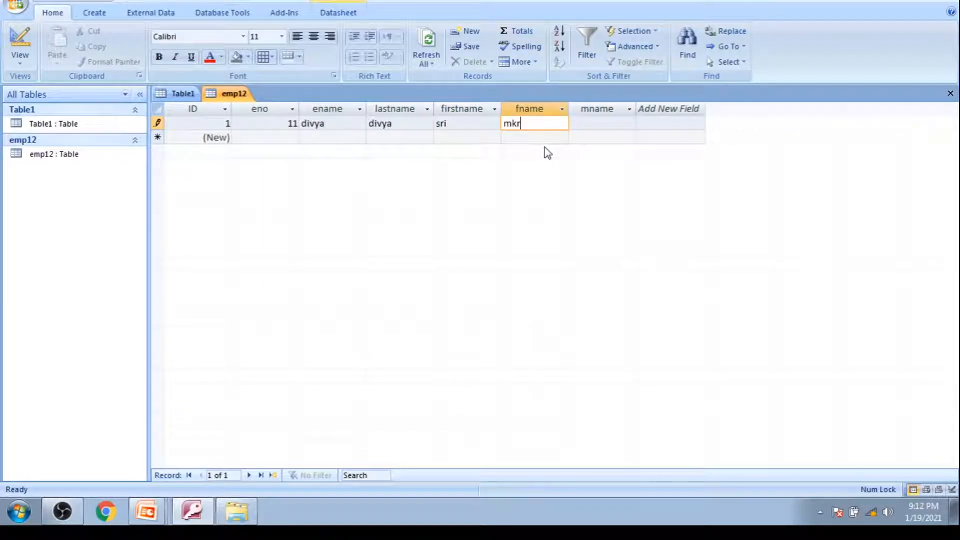
{"action": "left_click", "coordinate": [605, 129]}
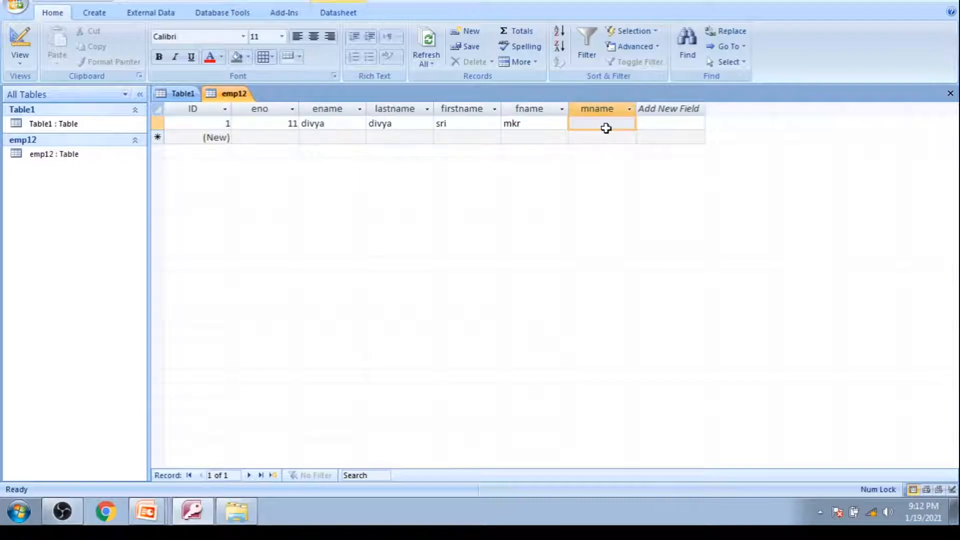
{"action": "type", "text": "mvk"}
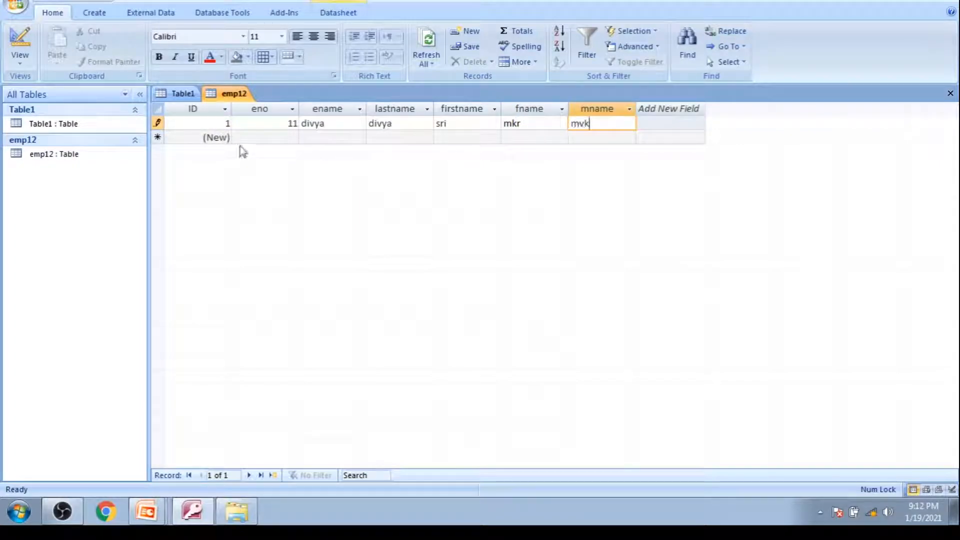
Step: Enter a second record with eno 12, filling in the employee's ename, lastname and firstname
{"action": "left_click", "coordinate": [271, 136]}
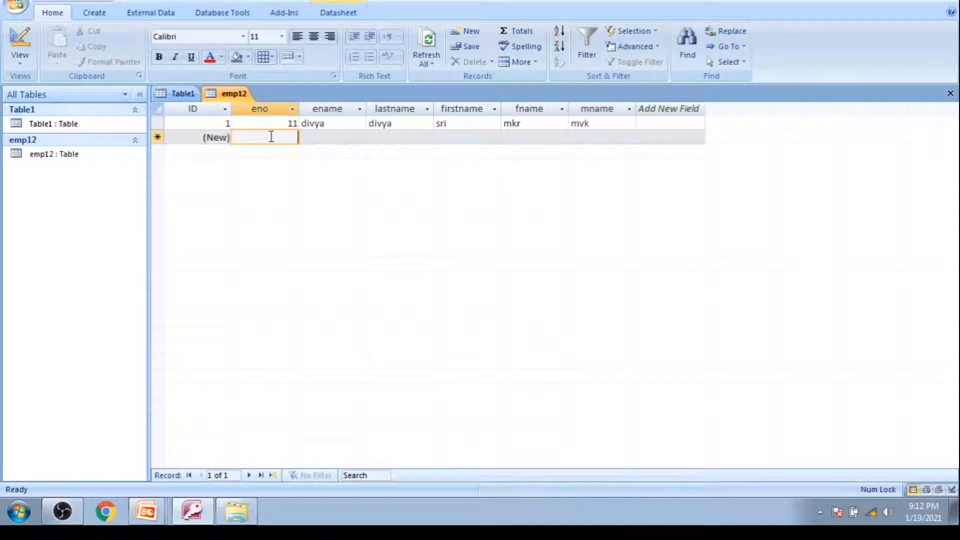
{"action": "type", "text": "12"}
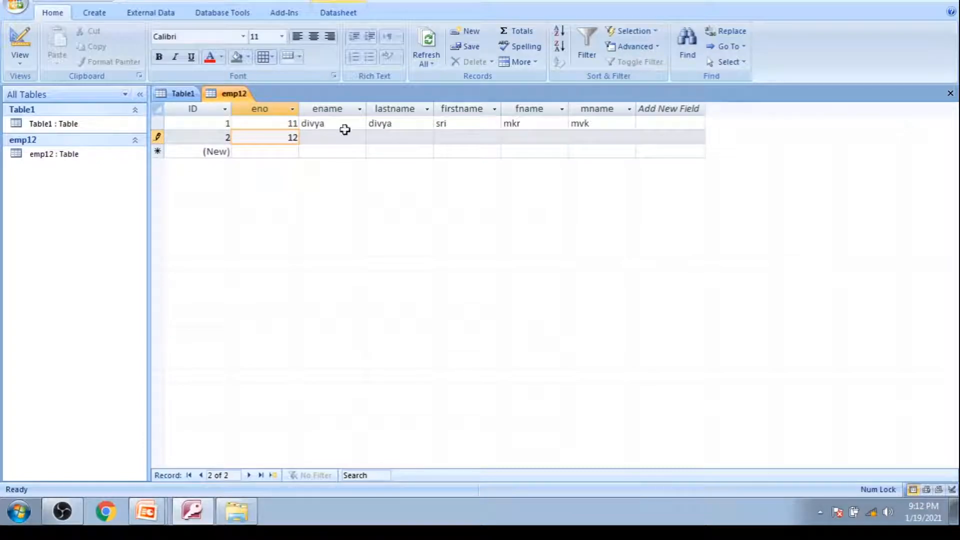
{"action": "left_click", "coordinate": [361, 138]}
{"action": "type", "text": "bhanu"}
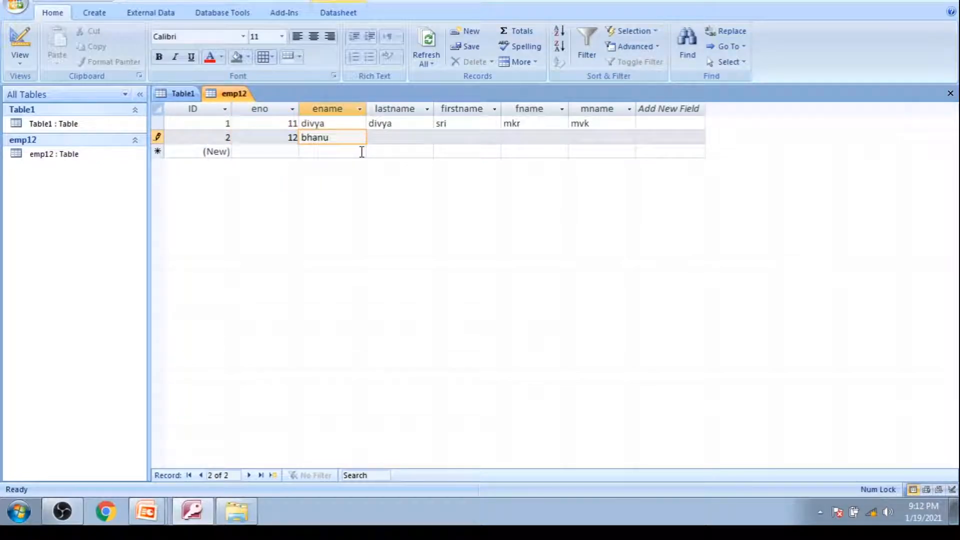
{"action": "key", "text": "Tab"}
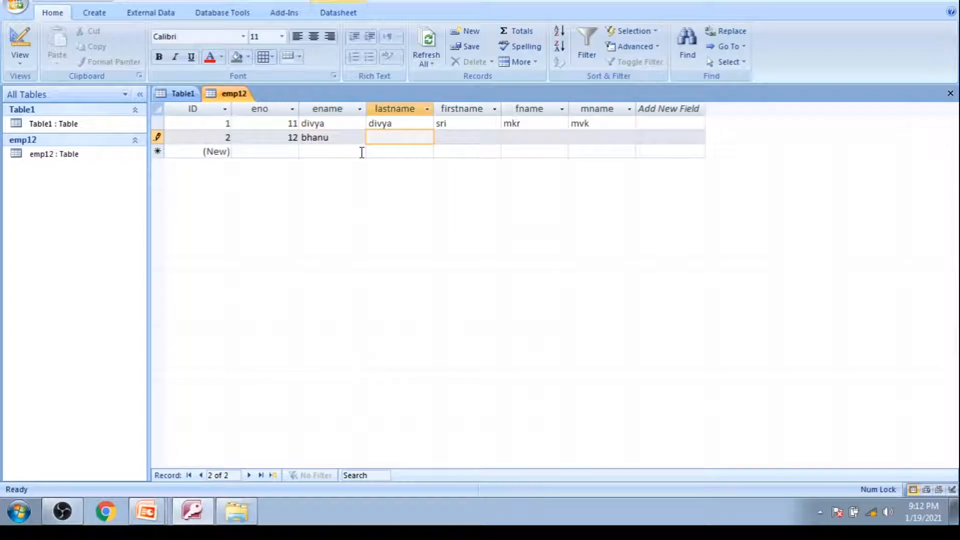
{"action": "type", "text": "sree"}
{"action": "left_click", "coordinate": [473, 142]}
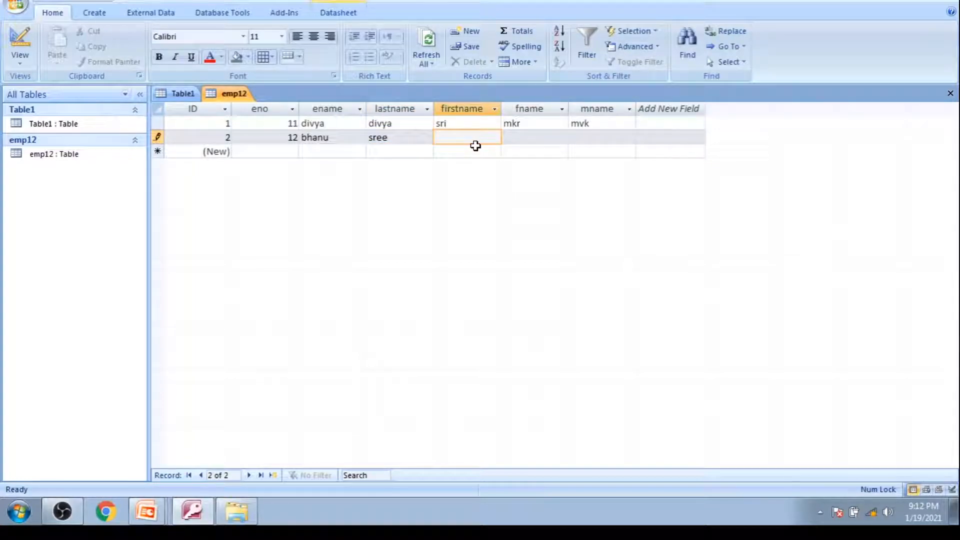
{"action": "type", "text": "bhanu"}
{"action": "left_click", "coordinate": [409, 105]}
{"action": "left_click_drag", "start_coordinate": [408, 104], "coordinate": [470, 109]}
{"action": "left_click", "coordinate": [469, 108]}
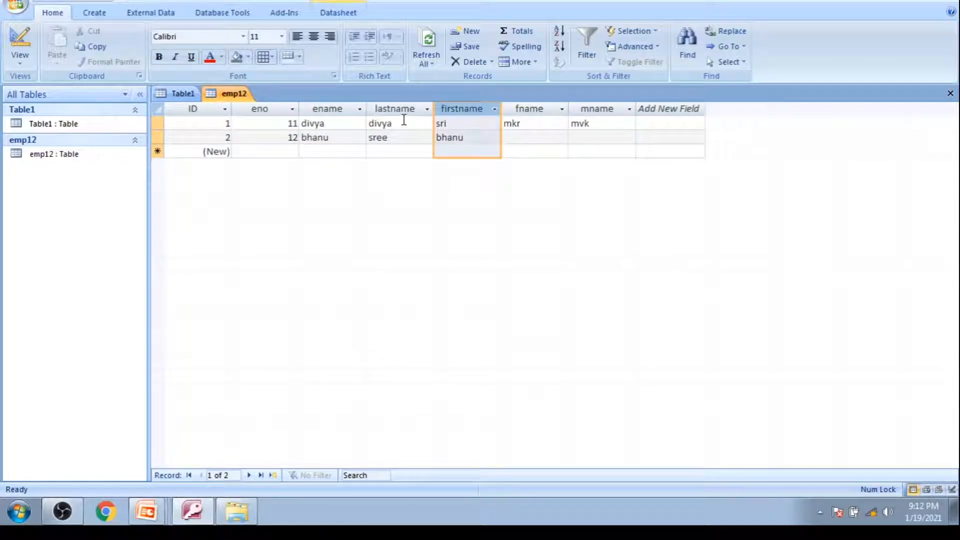
{"action": "left_click_drag", "start_coordinate": [406, 108], "coordinate": [470, 109]}
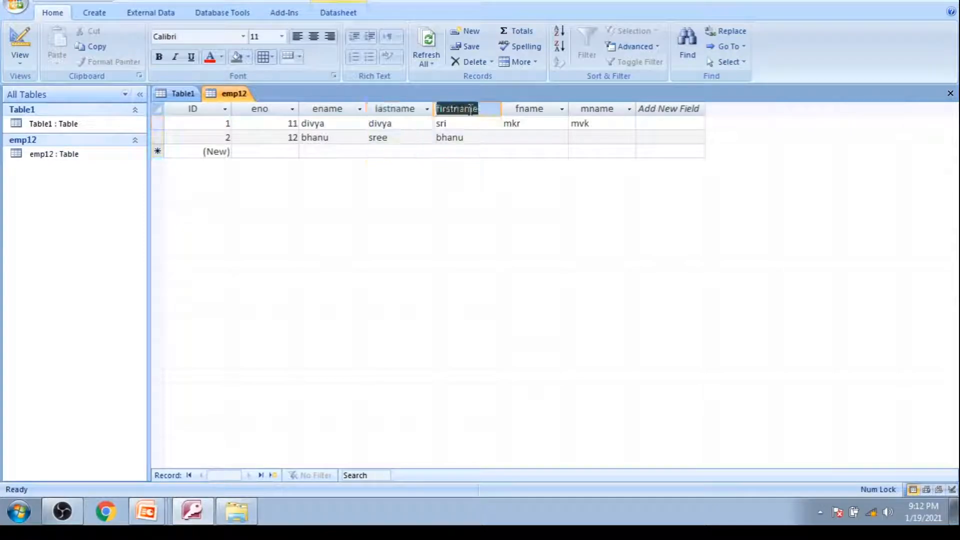
{"action": "left_click", "coordinate": [393, 108]}
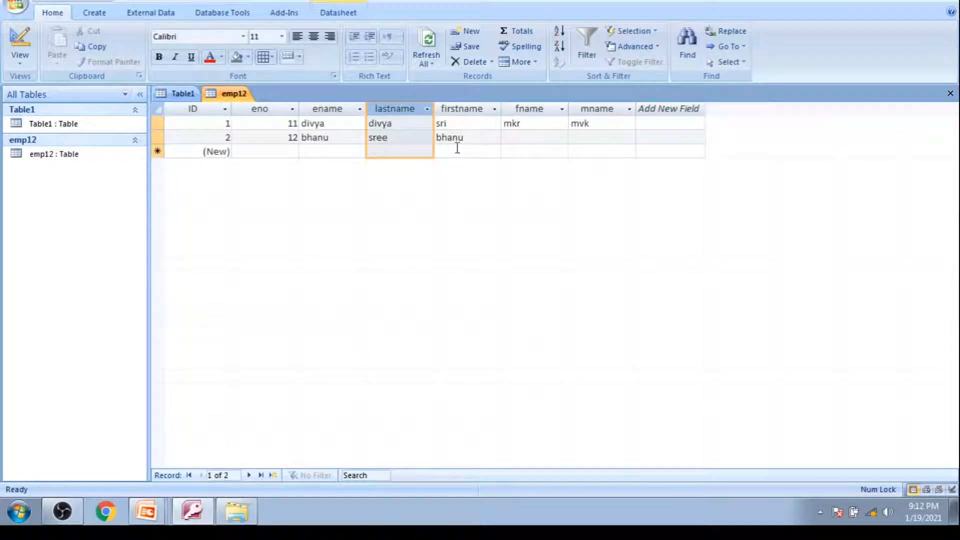
Step: Swap the firstname and lastname values in the record with eno 11
{"action": "left_click", "coordinate": [462, 125]}
{"action": "key", "text": "BackSpace"}
{"action": "key", "text": "BackSpace"}
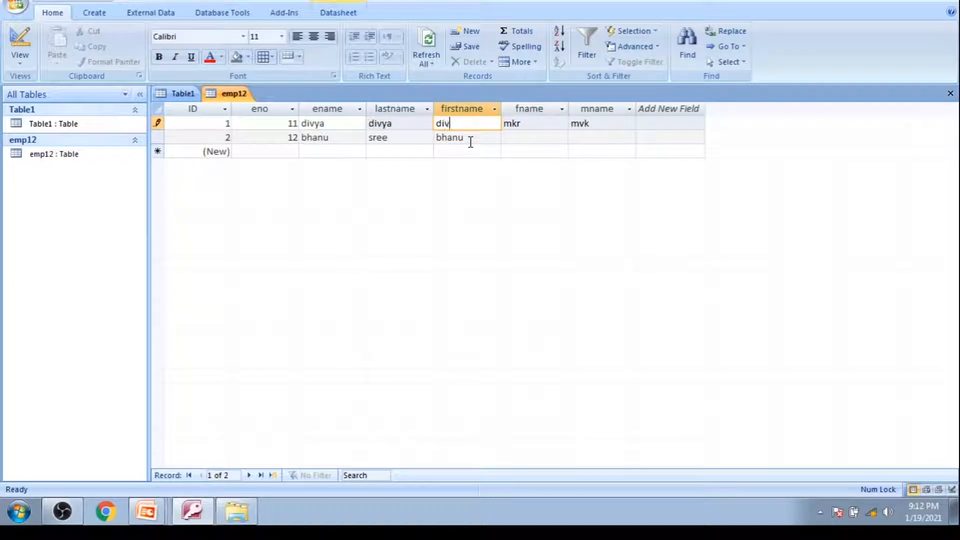
{"action": "left_click", "coordinate": [406, 123]}
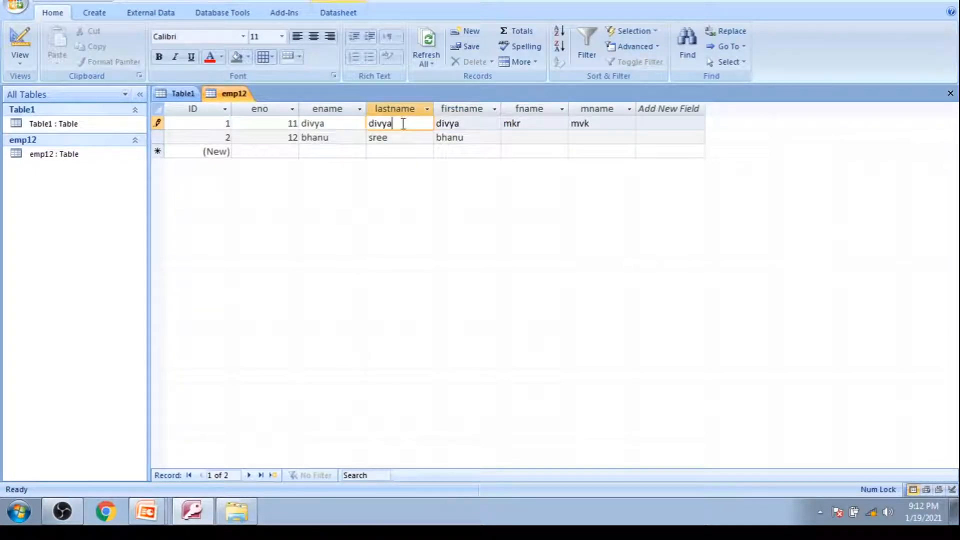
{"action": "key", "text": "BackSpace"}
{"action": "key", "text": "BackSpace"}
{"action": "key", "text": "BackSpace"}
Step: Start a third record in the emp12 table with eno 13
{"action": "left_click", "coordinate": [268, 151]}
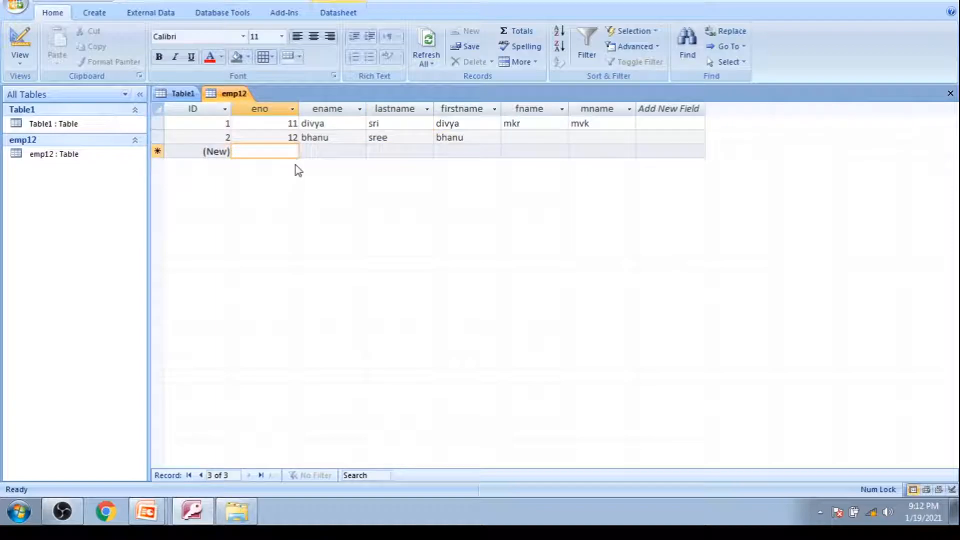
{"action": "type", "text": "13"}
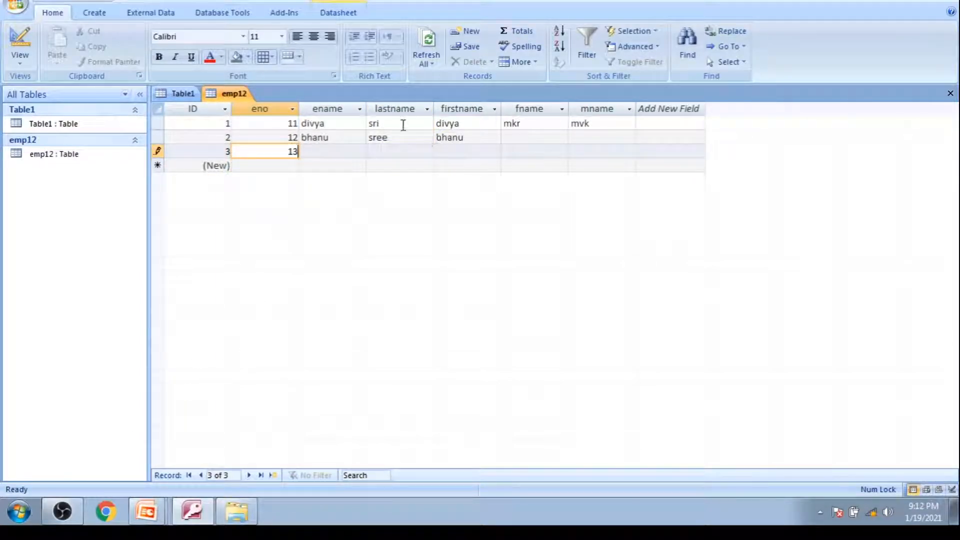
Step: Delete the lastname and firstname columns from the emp12 table, confirming each deletion
{"action": "left_click", "coordinate": [400, 109]}
{"action": "right_click", "coordinate": [401, 109]}
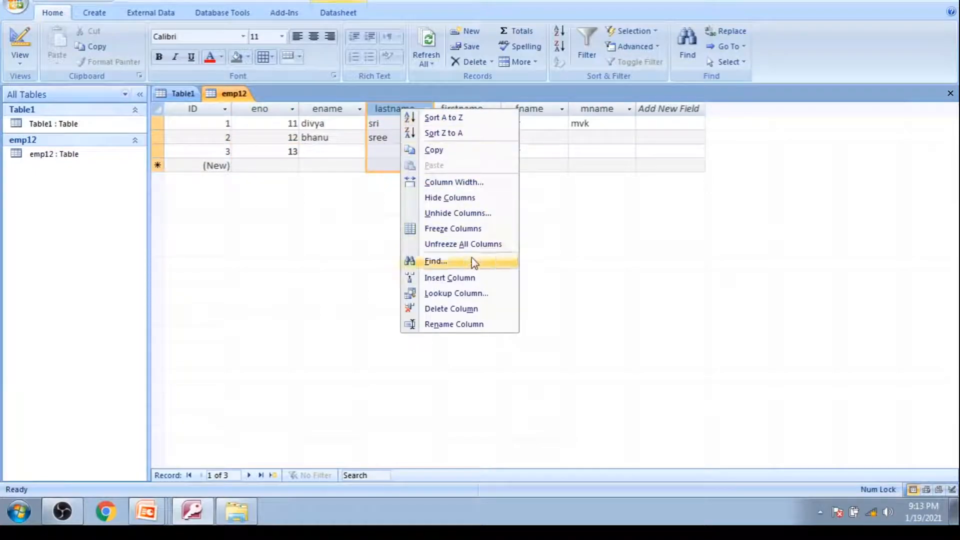
{"action": "left_click", "coordinate": [499, 316]}
{"action": "left_click", "coordinate": [455, 284]}
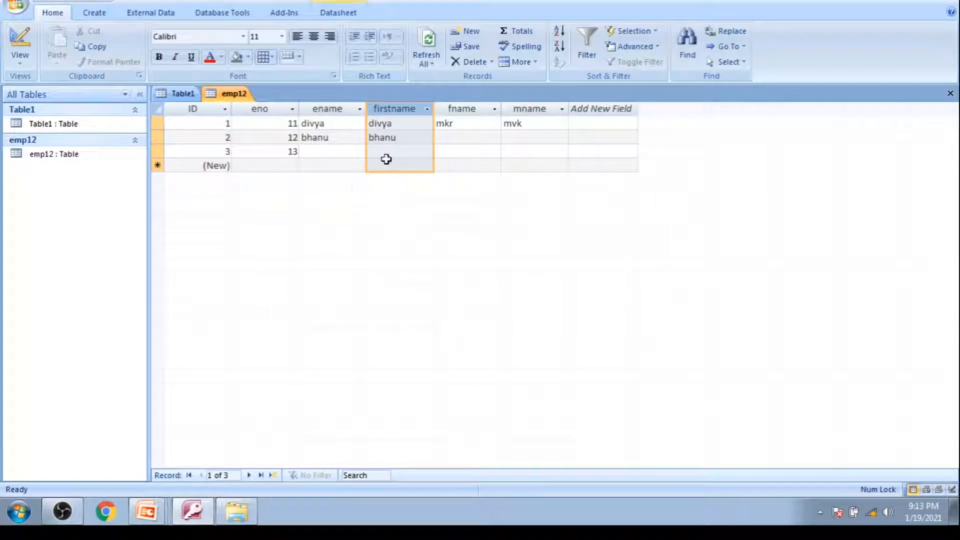
{"action": "right_click", "coordinate": [410, 106]}
{"action": "left_click", "coordinate": [481, 305]}
{"action": "left_click", "coordinate": [453, 285]}
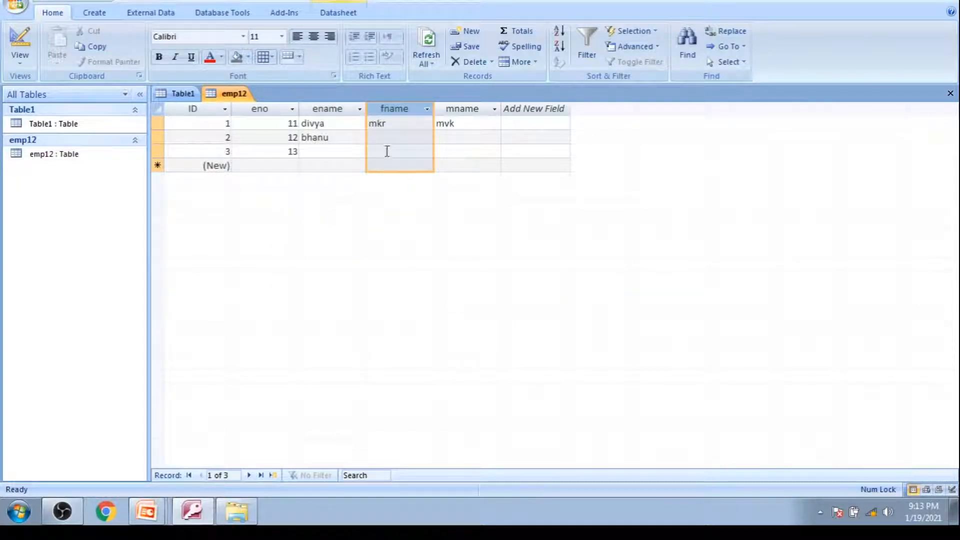
Step: Fill in the employee's ename for the record with eno 13
{"action": "left_click", "coordinate": [332, 155]}
{"action": "type", "text": "r"}
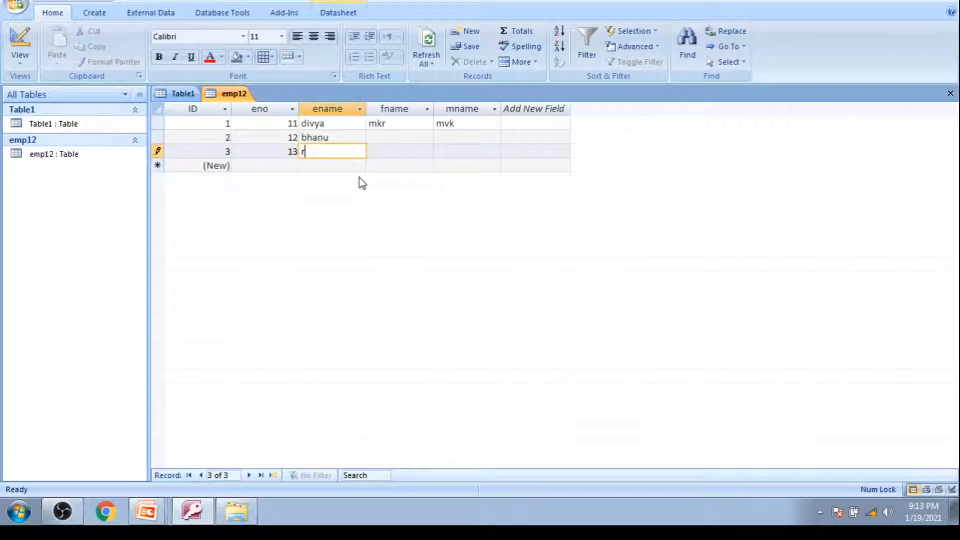
{"action": "type", "text": "ajji"}
Step: Fill in the missing fname and mname values for the records with eno 12 and 13
{"action": "left_click", "coordinate": [412, 138]}
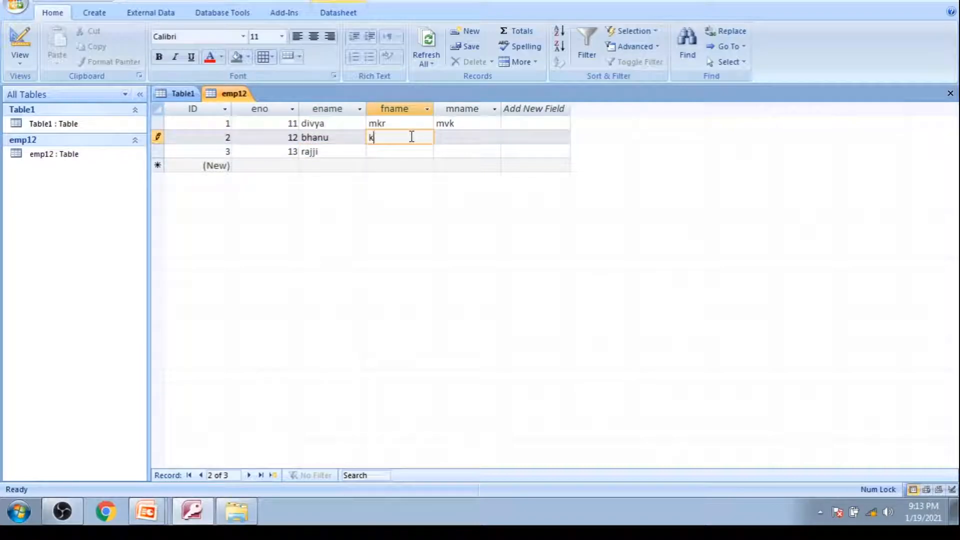
{"action": "left_click", "coordinate": [486, 141]}
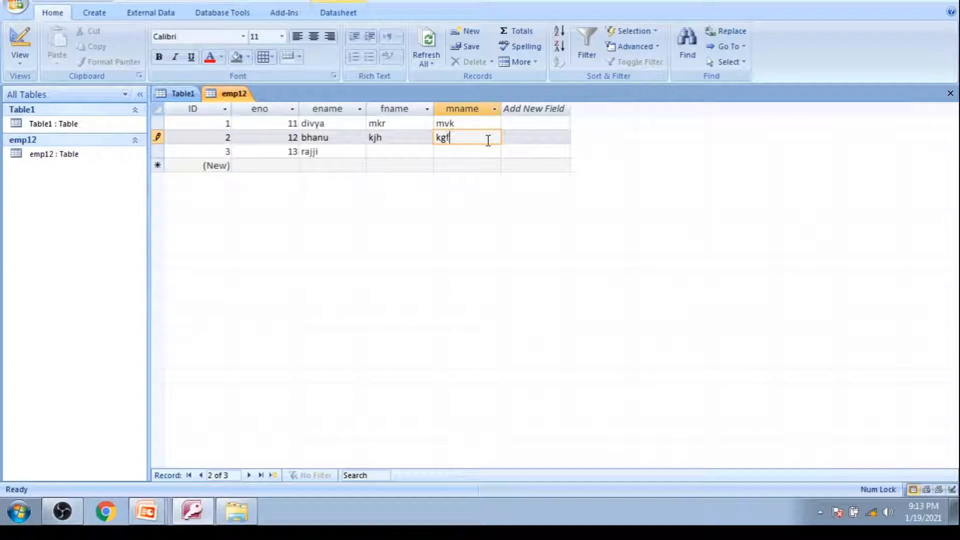
{"action": "left_click", "coordinate": [414, 151]}
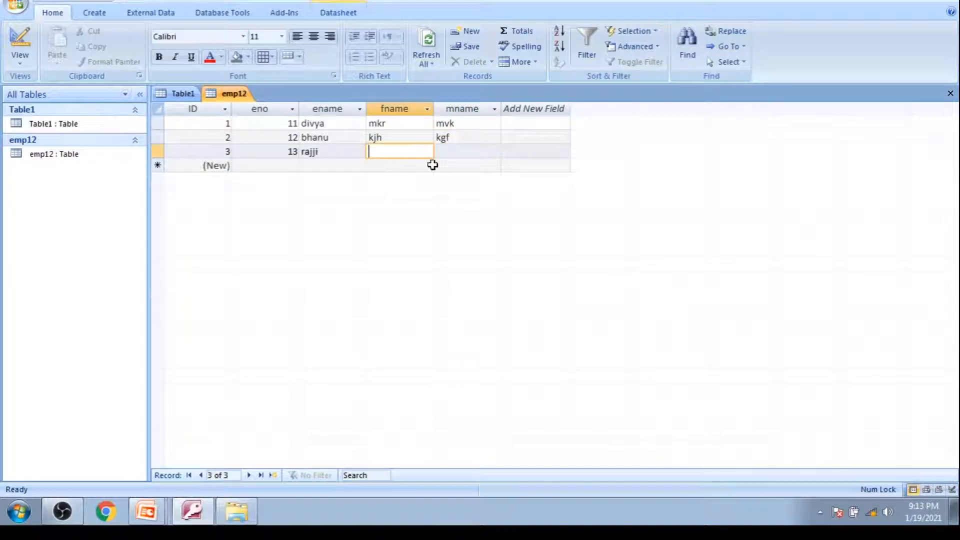
{"action": "type", "text": "hy"}
{"action": "left_click", "coordinate": [473, 152]}
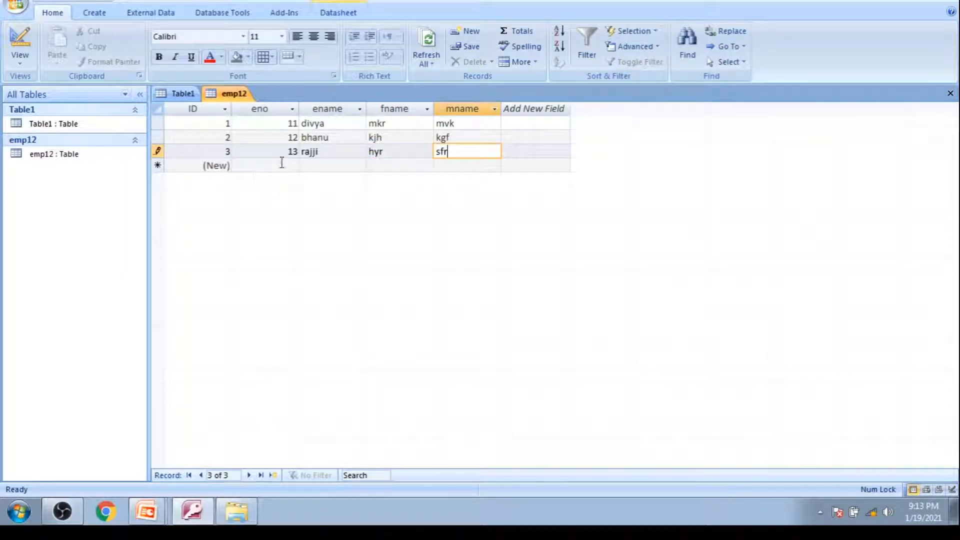
Step: Enter a fourth record with eno 14, filling in the employee's ename, fname and mname, and save the table
{"action": "left_click", "coordinate": [299, 170]}
{"action": "type", "text": "14"}
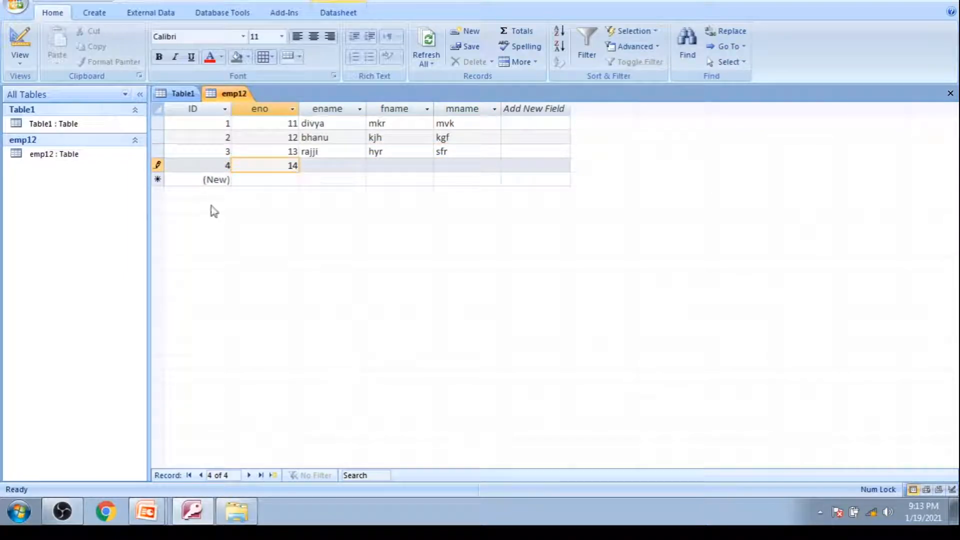
{"action": "left_click", "coordinate": [330, 167]}
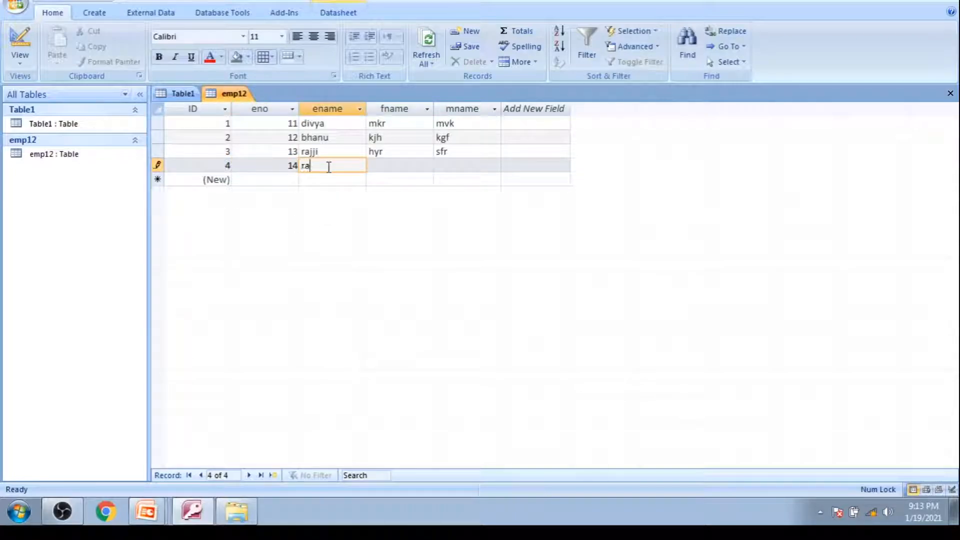
{"action": "left_click", "coordinate": [425, 165]}
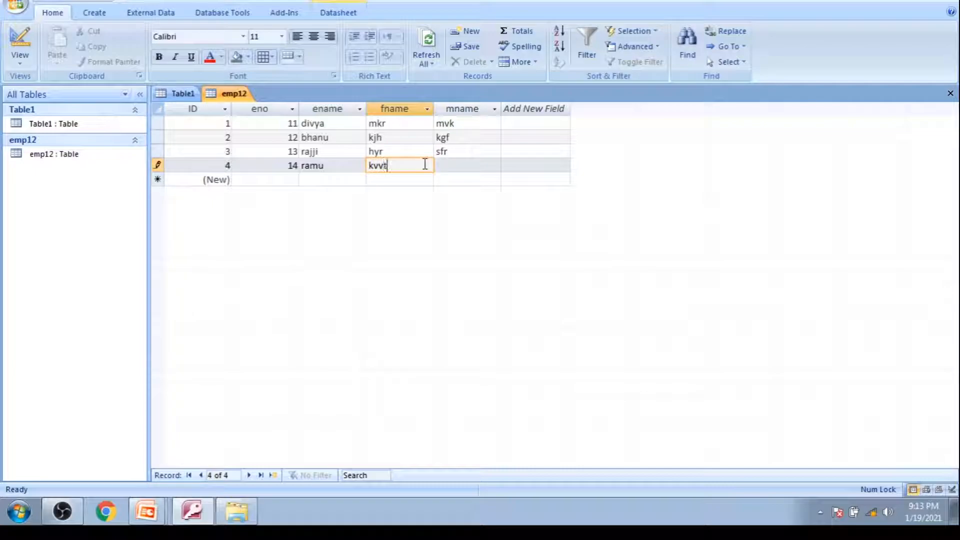
{"action": "left_click", "coordinate": [486, 162]}
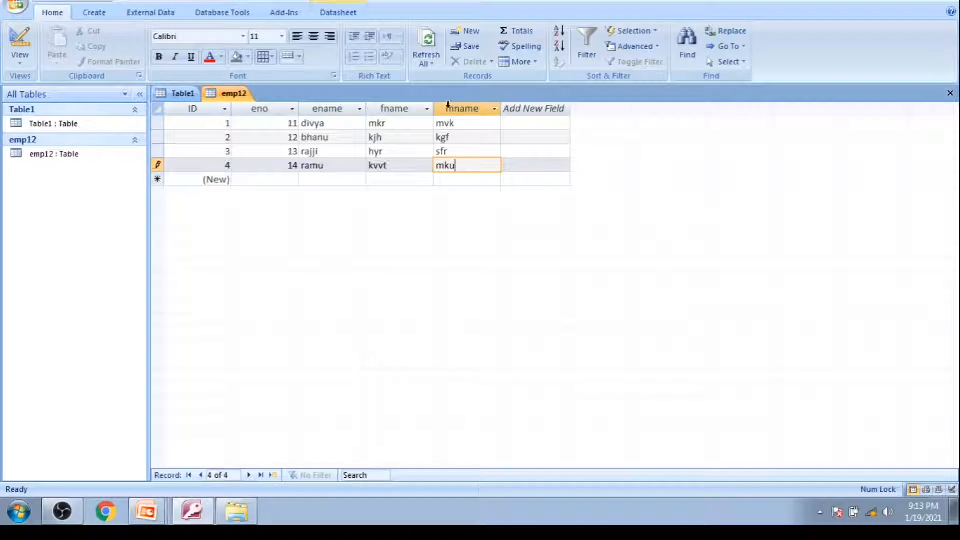
{"action": "left_click", "coordinate": [43, 3]}
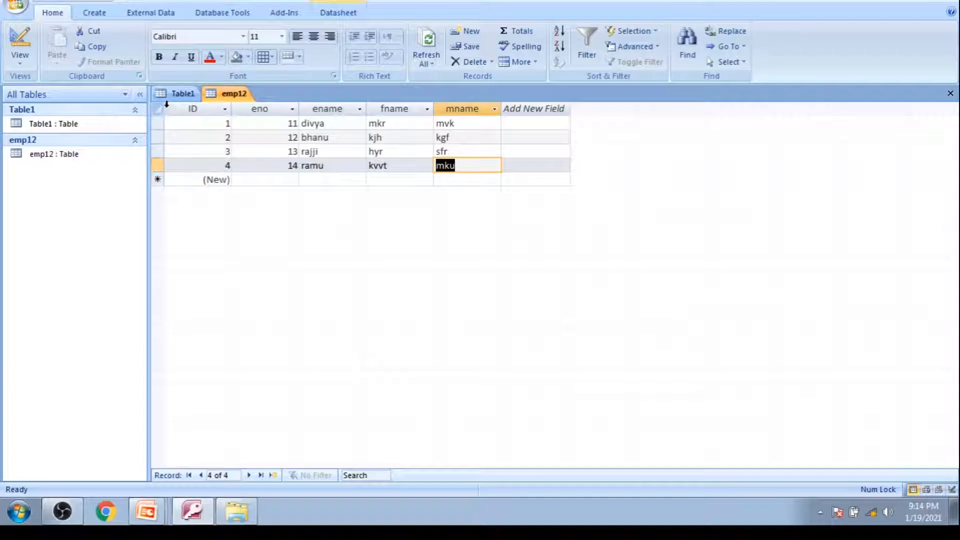
Step: Select all columns of the emp12 datasheet and make the text bold and italic
{"action": "left_click_drag", "start_coordinate": [169, 107], "coordinate": [534, 152]}
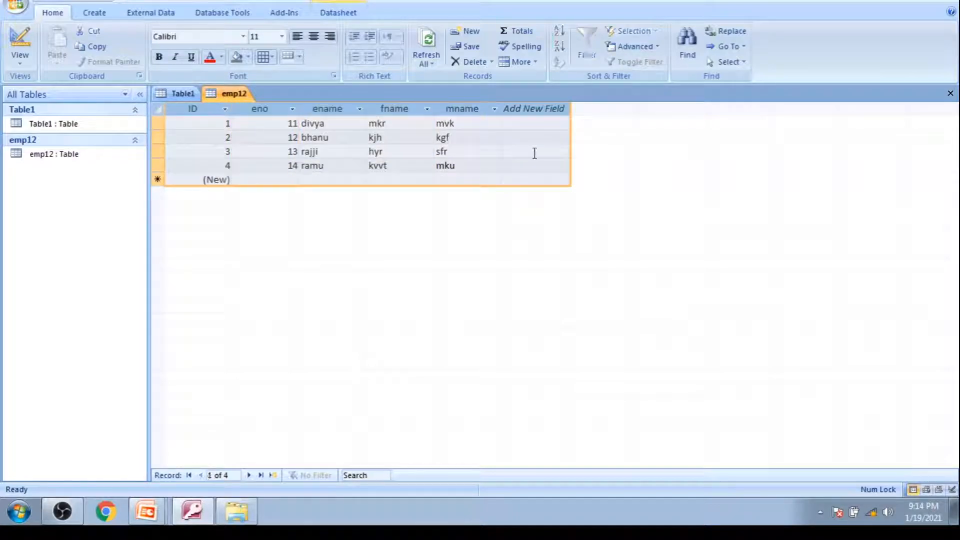
{"action": "left_click", "coordinate": [160, 58]}
{"action": "left_click", "coordinate": [175, 58]}
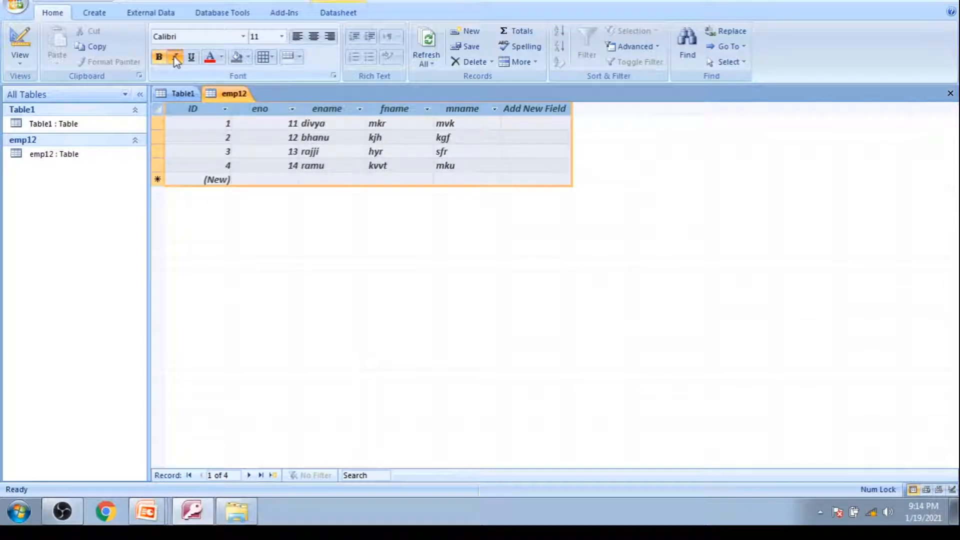
Step: Change the datasheet's font color, trying yellow before settling on light blue
{"action": "left_click", "coordinate": [222, 57]}
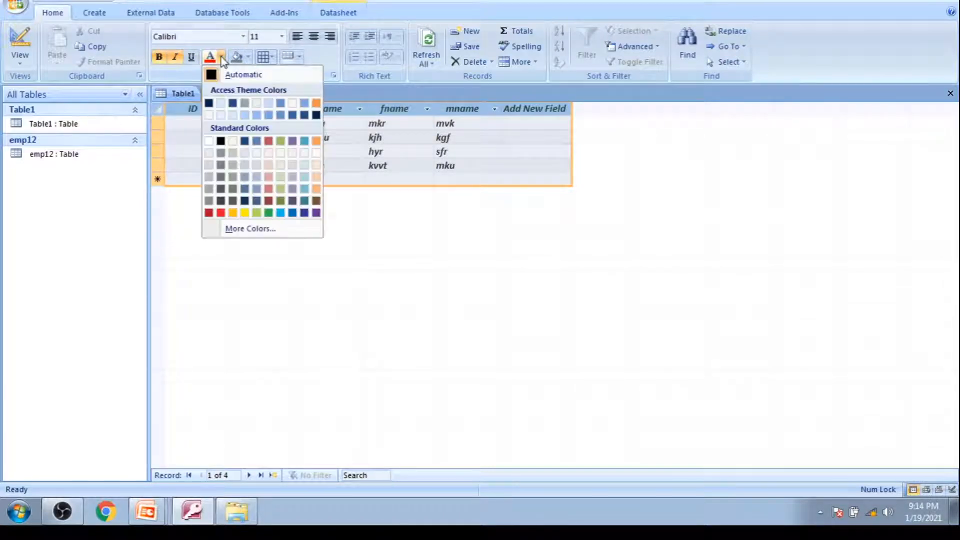
{"action": "left_click", "coordinate": [245, 213]}
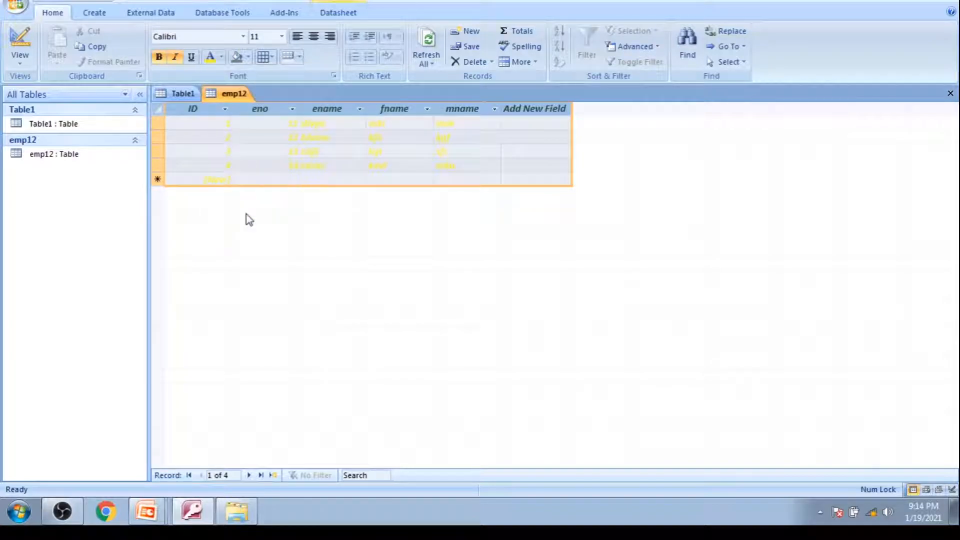
{"action": "left_click", "coordinate": [221, 56]}
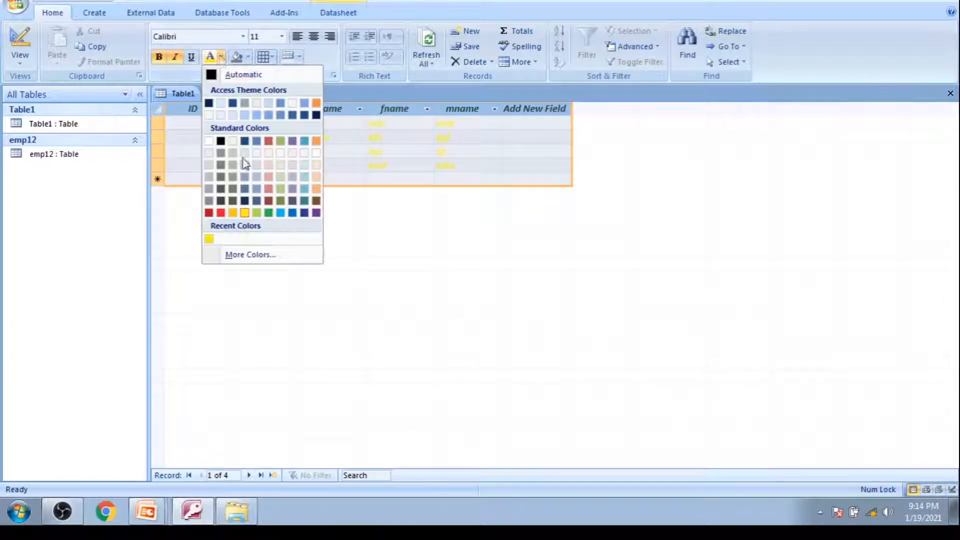
{"action": "left_click", "coordinate": [281, 213]}
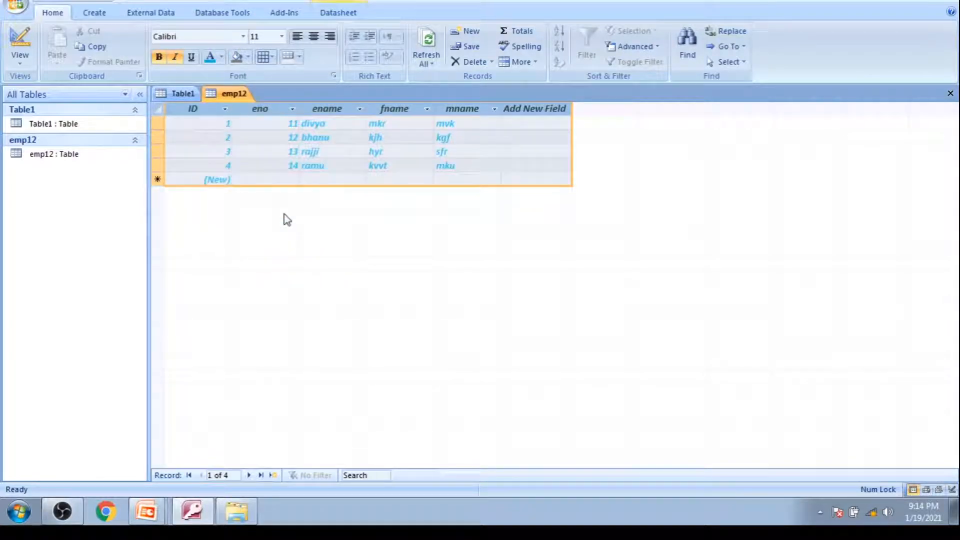
Step: Set the datasheet's font size to 22 and its font to Algerian, after trying Bernard MT Condensed
{"action": "left_click", "coordinate": [282, 37]}
{"action": "left_click", "coordinate": [277, 161]}
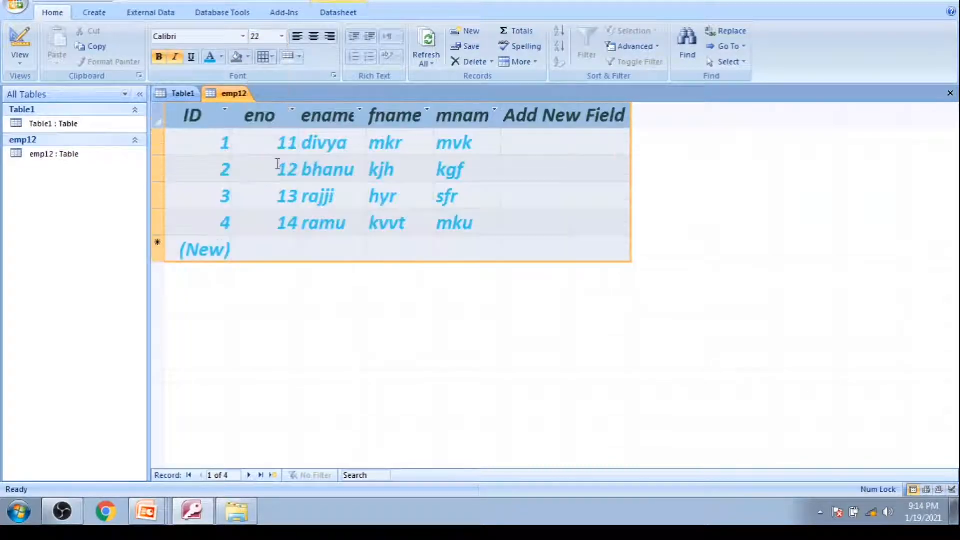
{"action": "left_click", "coordinate": [243, 37]}
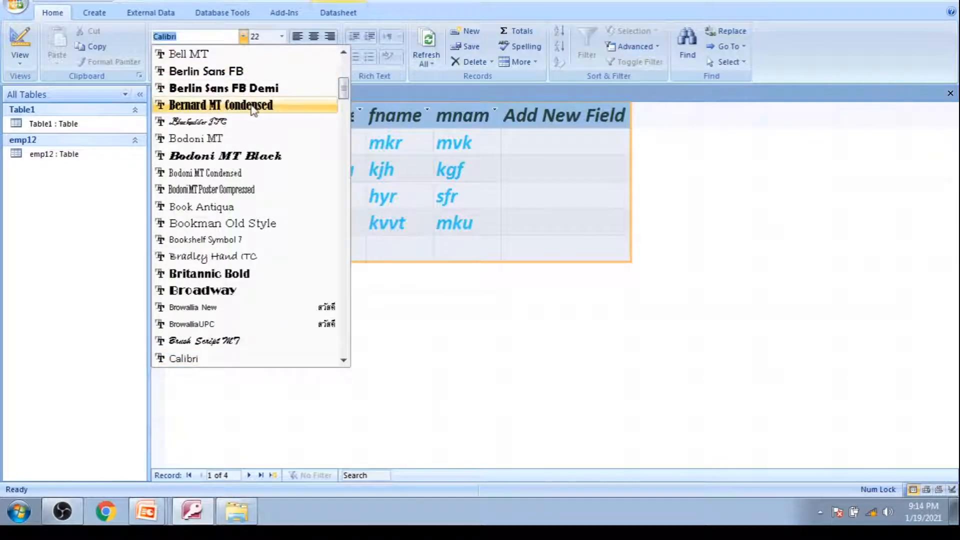
{"action": "left_click", "coordinate": [220, 104]}
{"action": "left_click", "coordinate": [243, 36]}
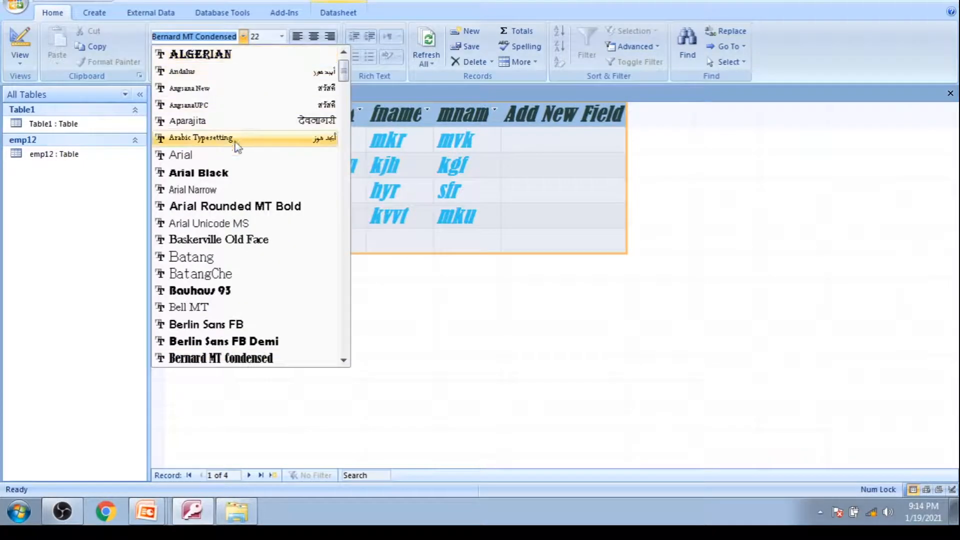
{"action": "left_click", "coordinate": [224, 56]}
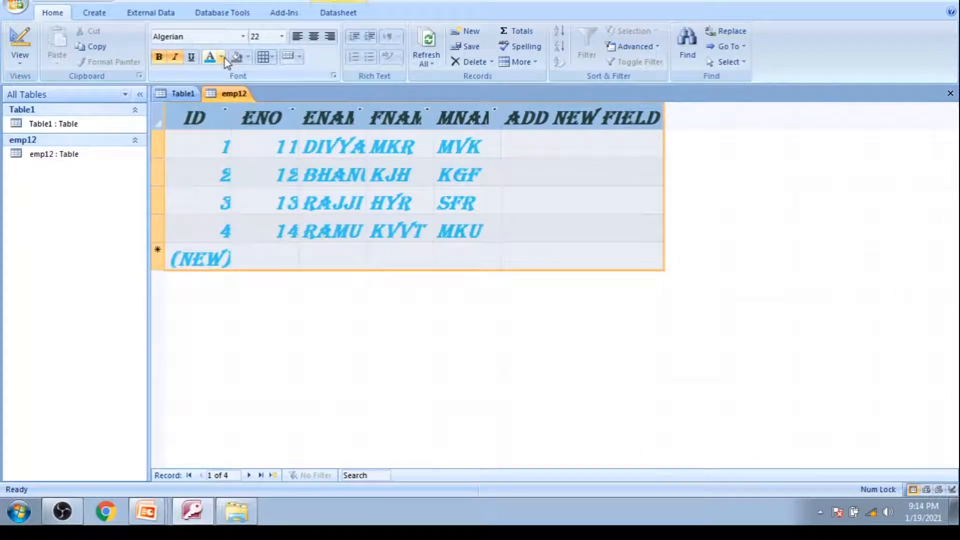
Step: Apply both gridlines to the datasheet and try a light blue background fill before resetting it to Automatic
{"action": "left_click", "coordinate": [270, 58]}
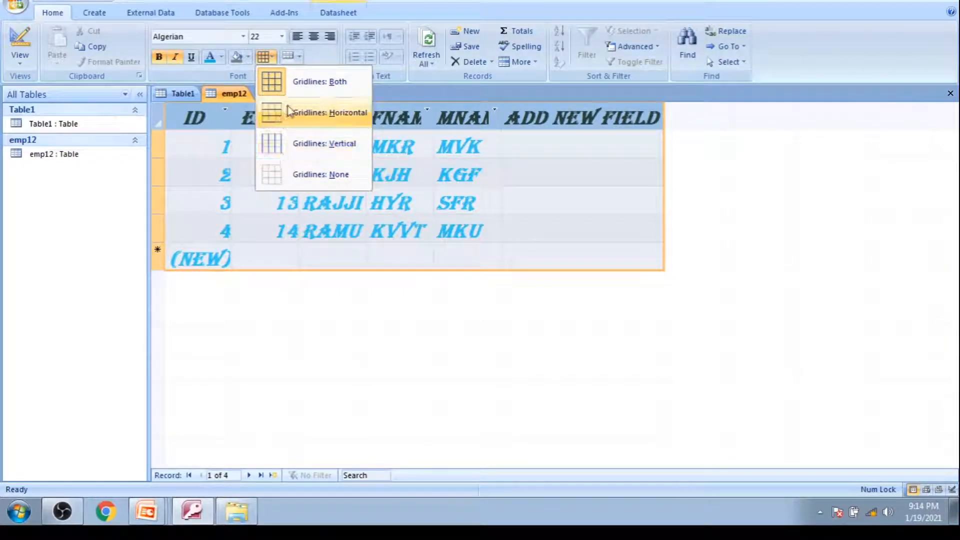
{"action": "left_click", "coordinate": [322, 88]}
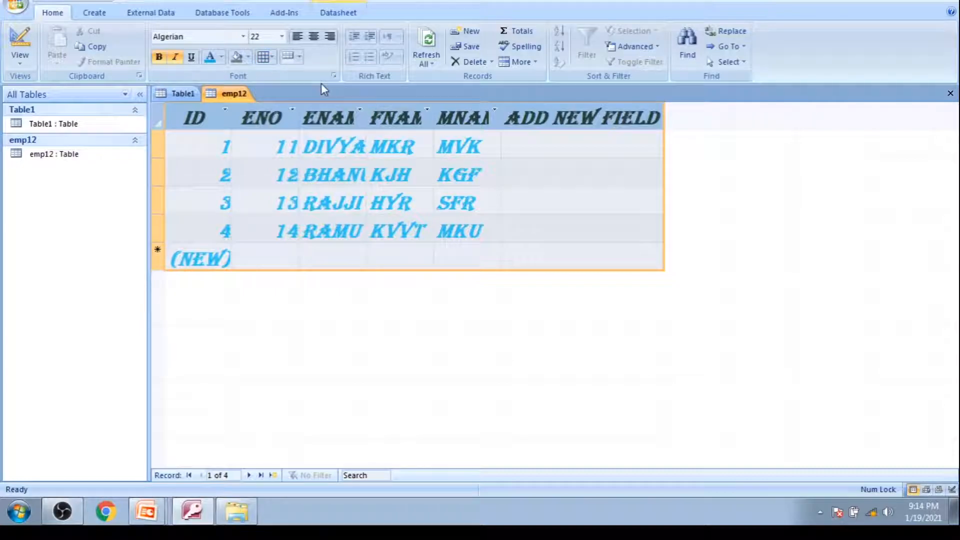
{"action": "left_click", "coordinate": [248, 57]}
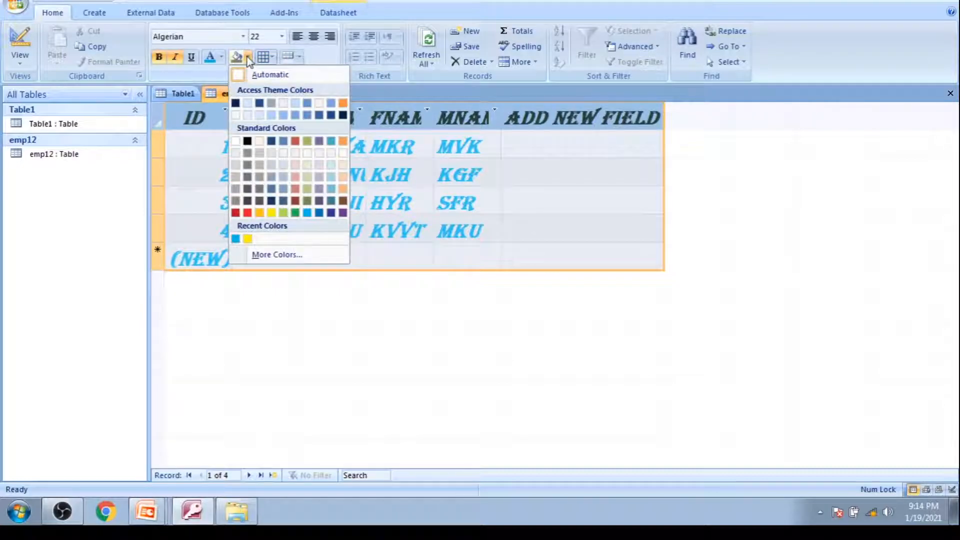
{"action": "left_click", "coordinate": [306, 213]}
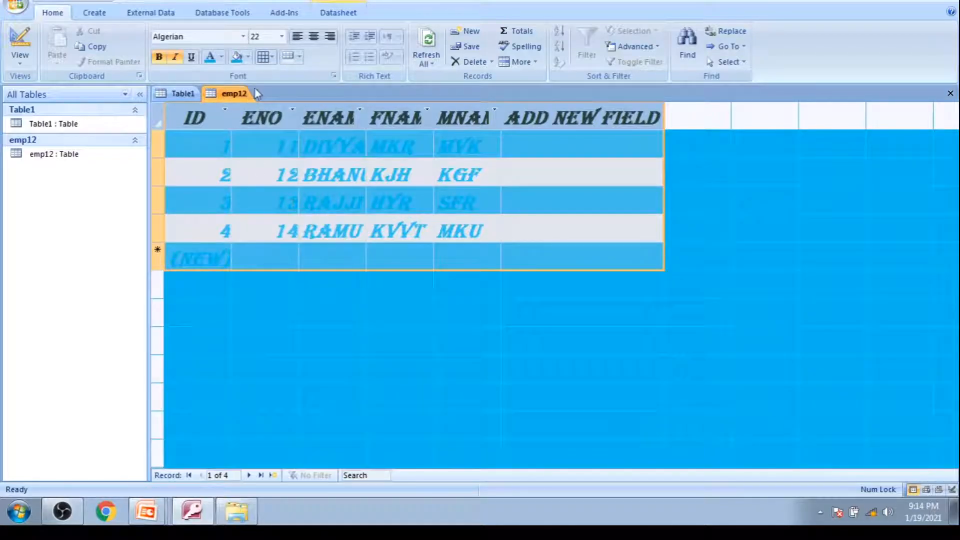
{"action": "left_click", "coordinate": [249, 57]}
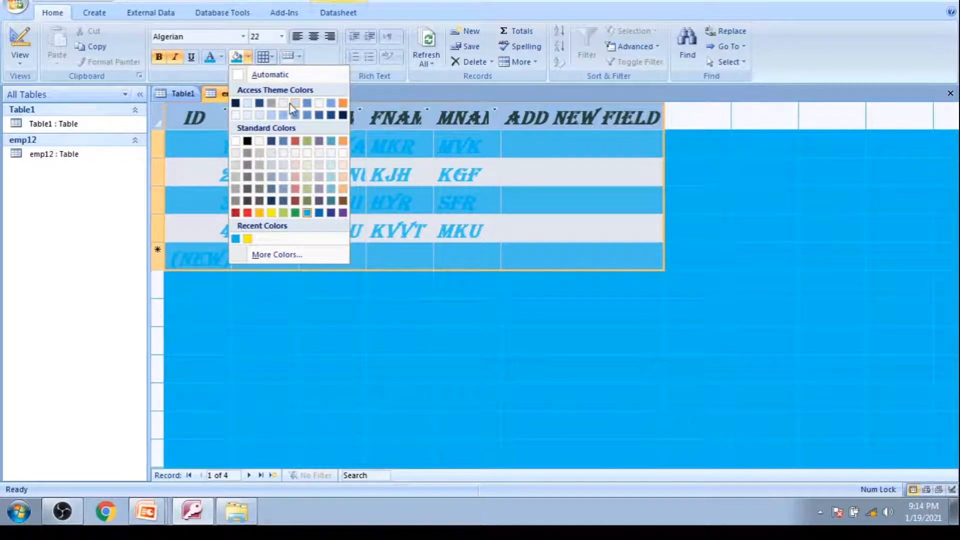
{"action": "left_click", "coordinate": [242, 75]}
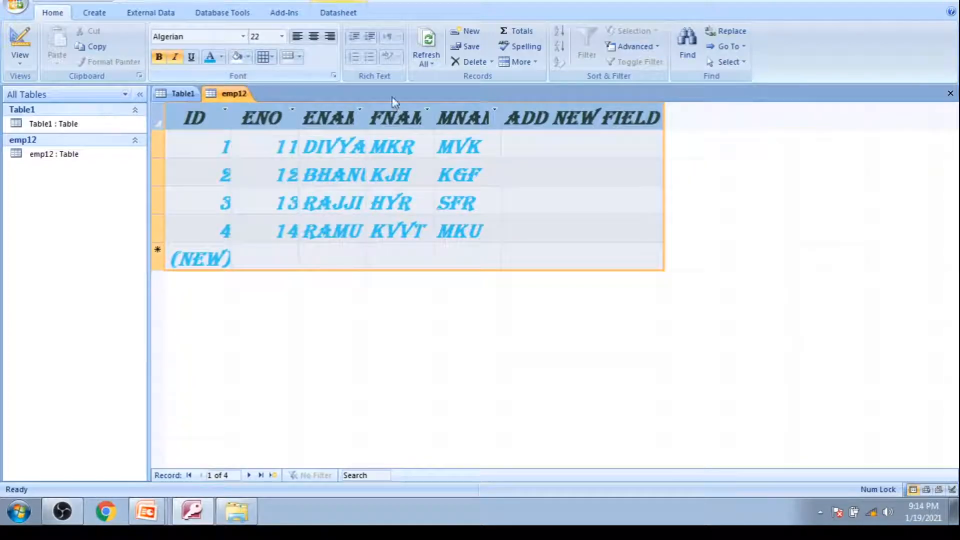
Step: Color the alternate rows dark blue and right-align the ID column, after trying left and center alignment
{"action": "left_click", "coordinate": [299, 57]}
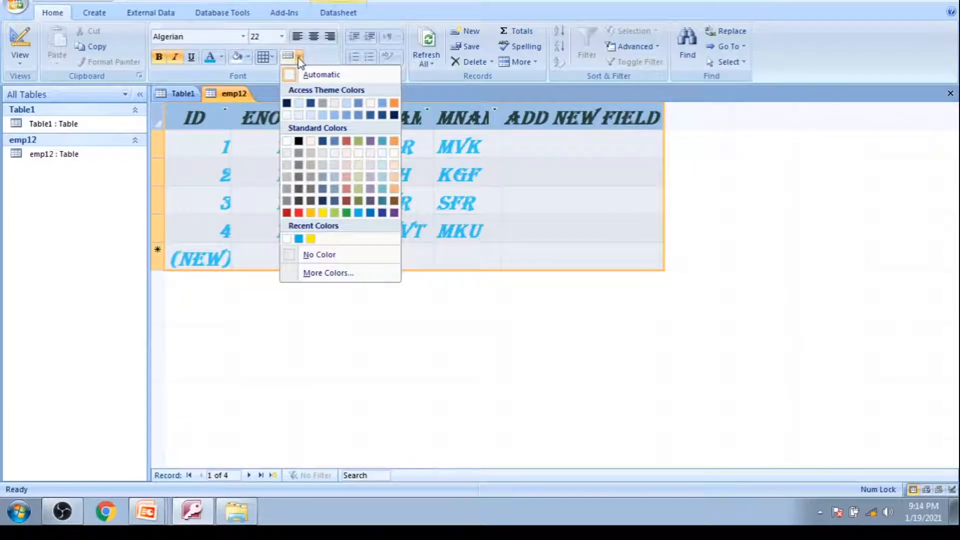
{"action": "left_click", "coordinate": [382, 213]}
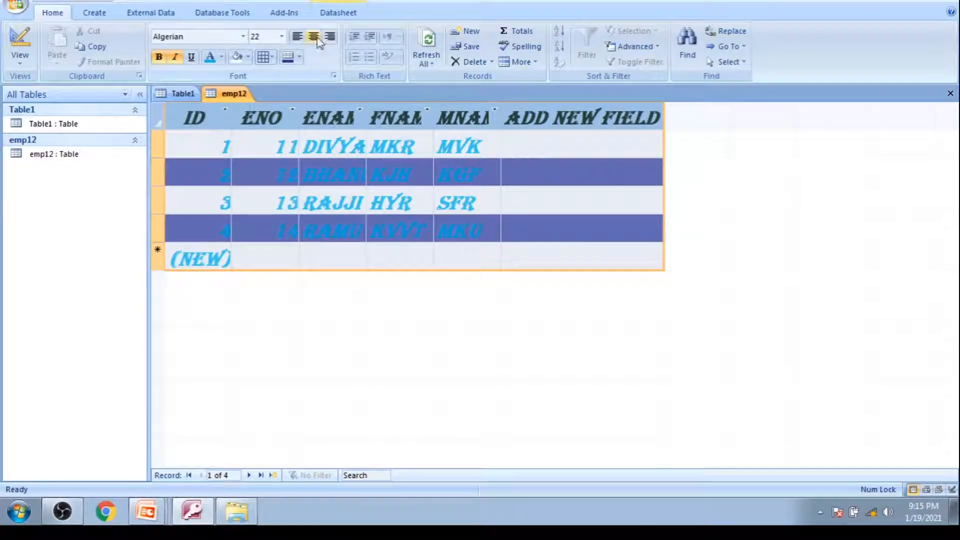
{"action": "left_click", "coordinate": [298, 38]}
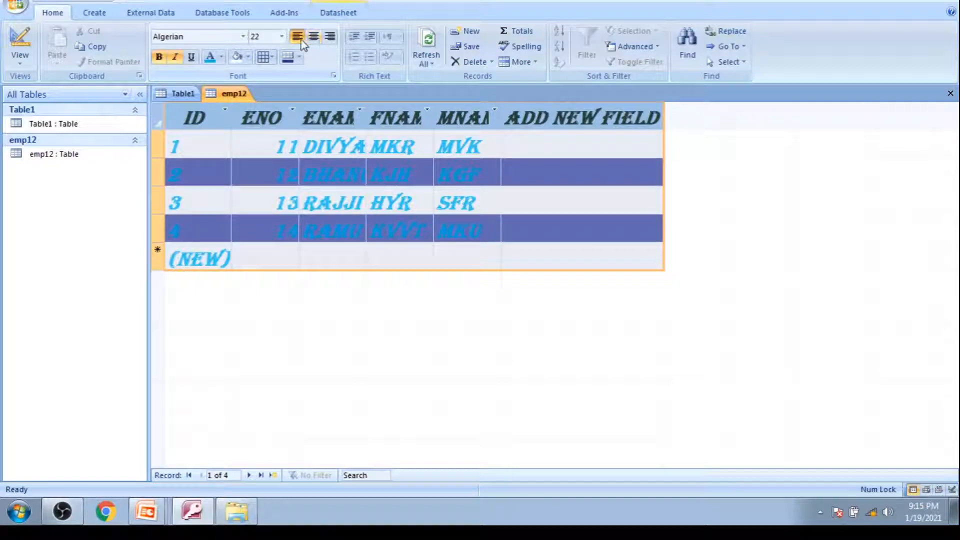
{"action": "left_click", "coordinate": [313, 37]}
{"action": "left_click", "coordinate": [330, 38]}
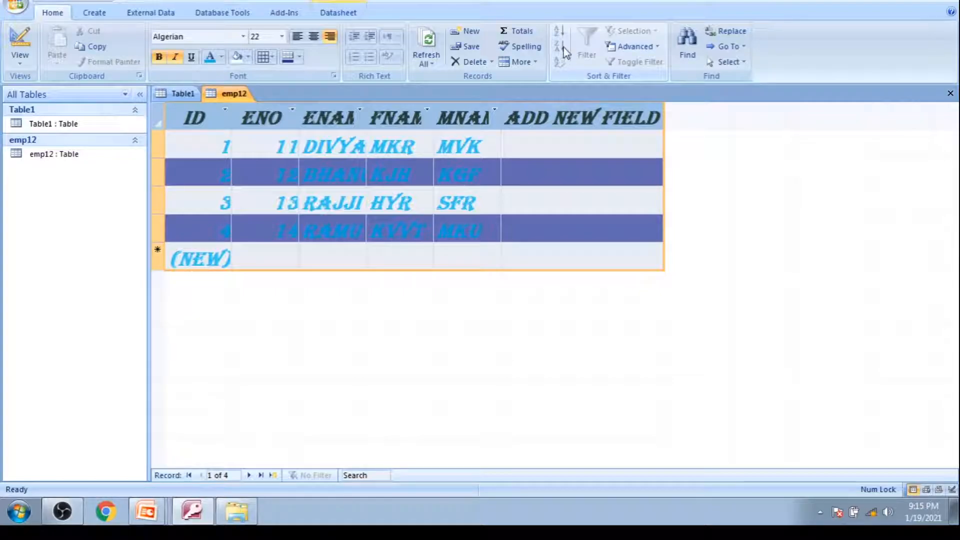
{"action": "left_click", "coordinate": [425, 145]}
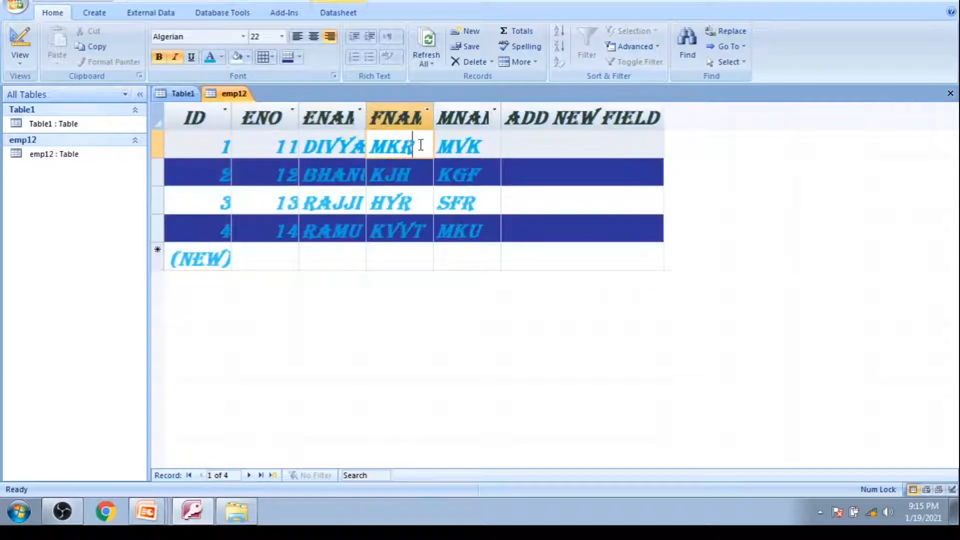
Step: Sort the emp12 records by the ename column in ascending order, followed by descending order
{"action": "left_click_drag", "start_coordinate": [211, 114], "coordinate": [611, 176]}
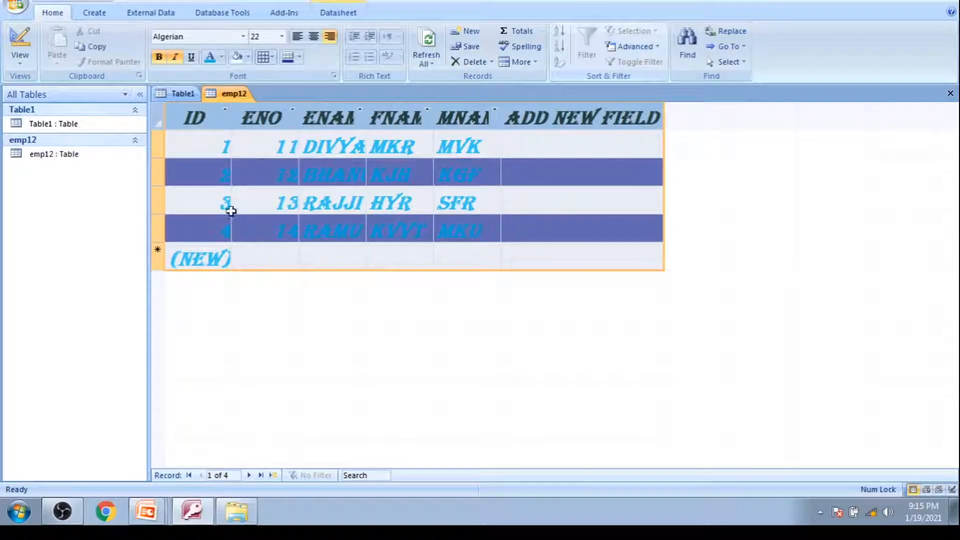
{"action": "left_click", "coordinate": [338, 118]}
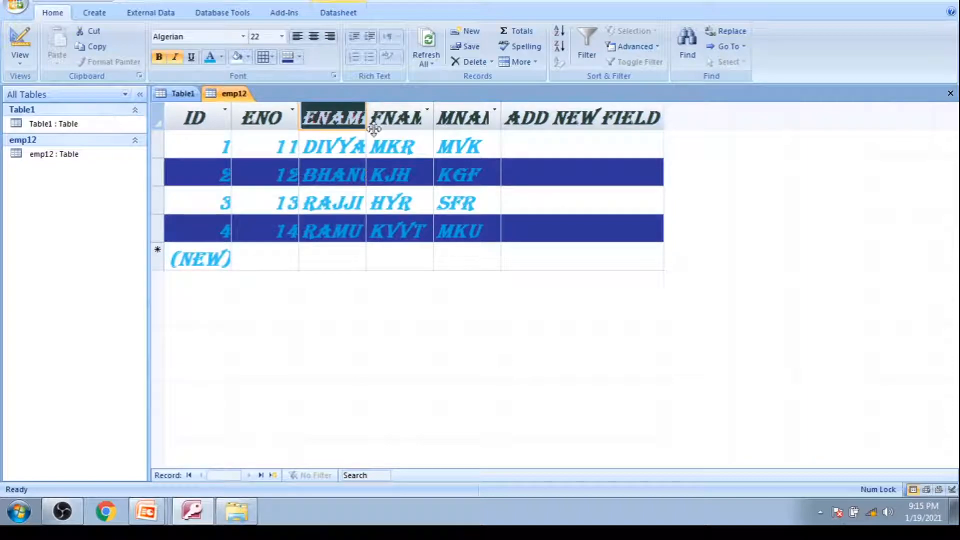
{"action": "left_click", "coordinate": [560, 33]}
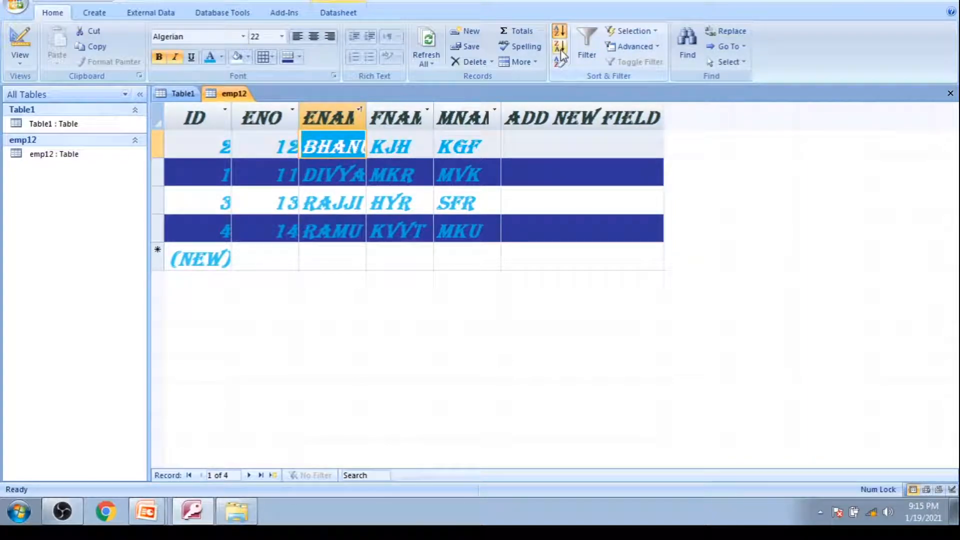
{"action": "left_click", "coordinate": [560, 49]}
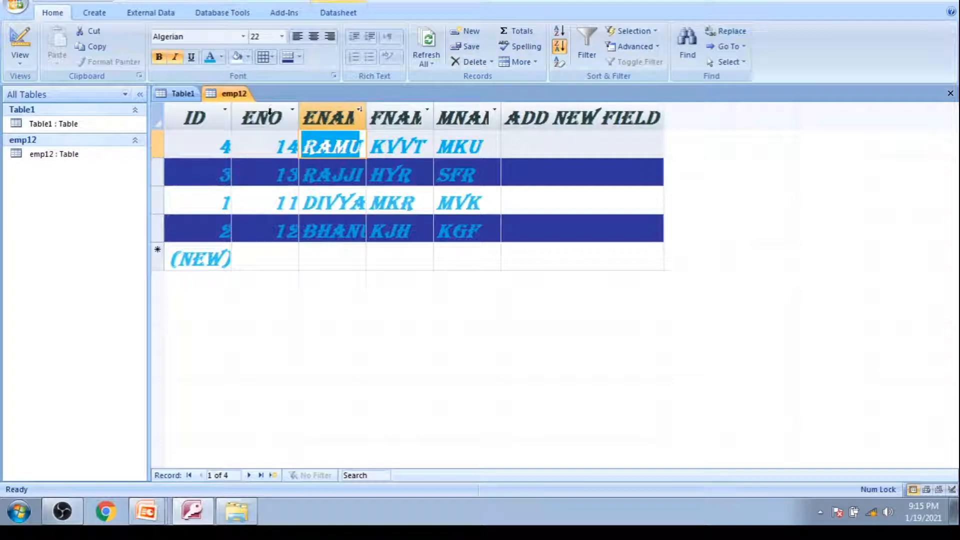
Step: Sort the records by the eno column in ascending order, trying descending order before returning to ascending
{"action": "left_click", "coordinate": [270, 114]}
{"action": "left_click", "coordinate": [561, 32]}
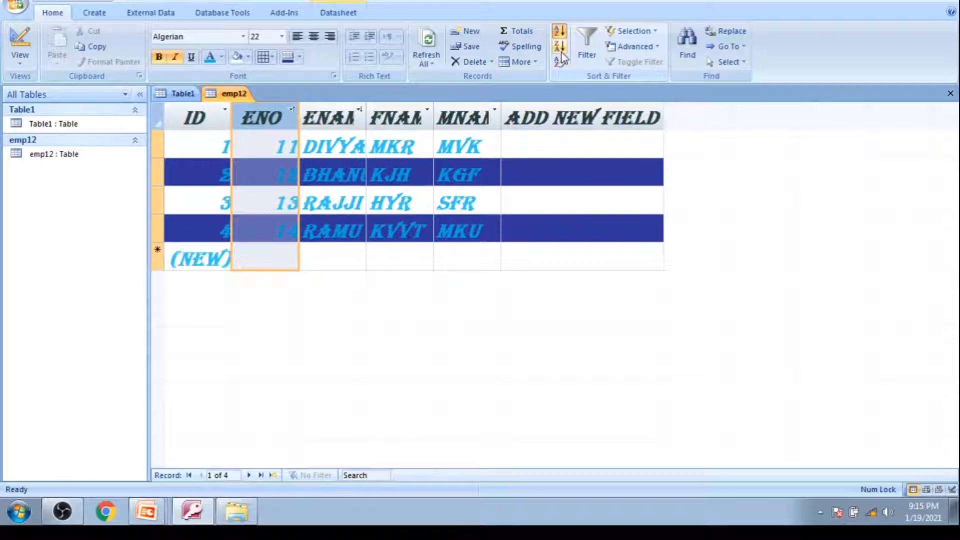
{"action": "left_click", "coordinate": [559, 46]}
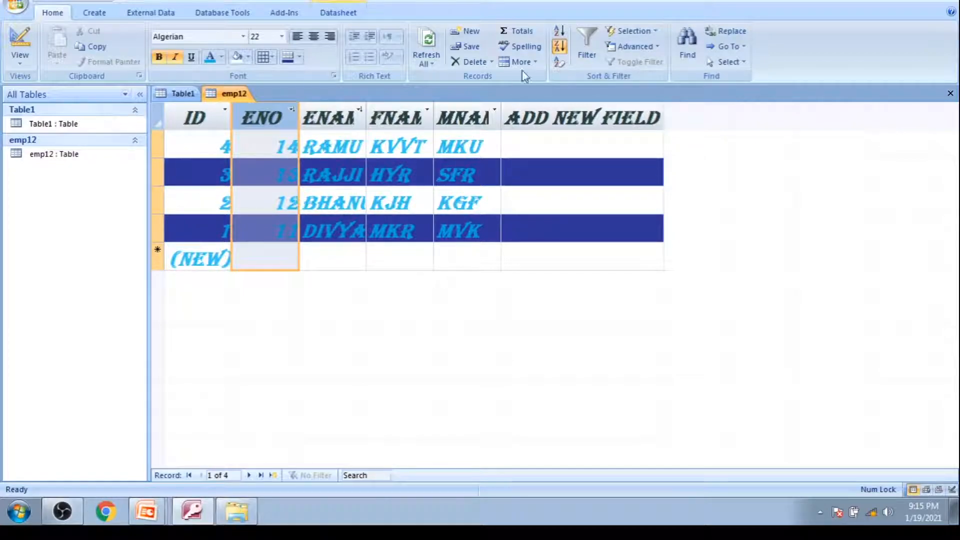
{"action": "left_click", "coordinate": [560, 32]}
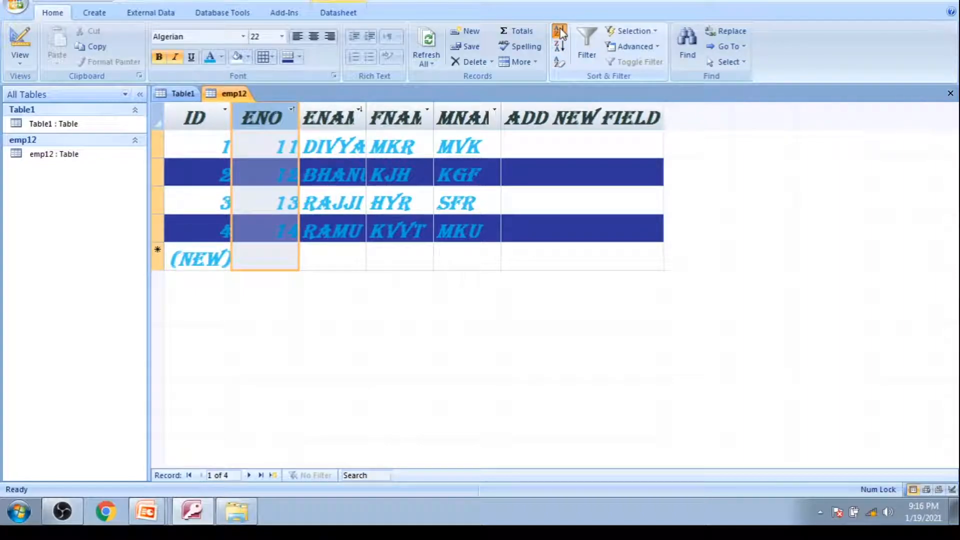
Step: Select all columns of the emp12 datasheet and set the font size to 28
{"action": "left_click_drag", "start_coordinate": [201, 119], "coordinate": [596, 186]}
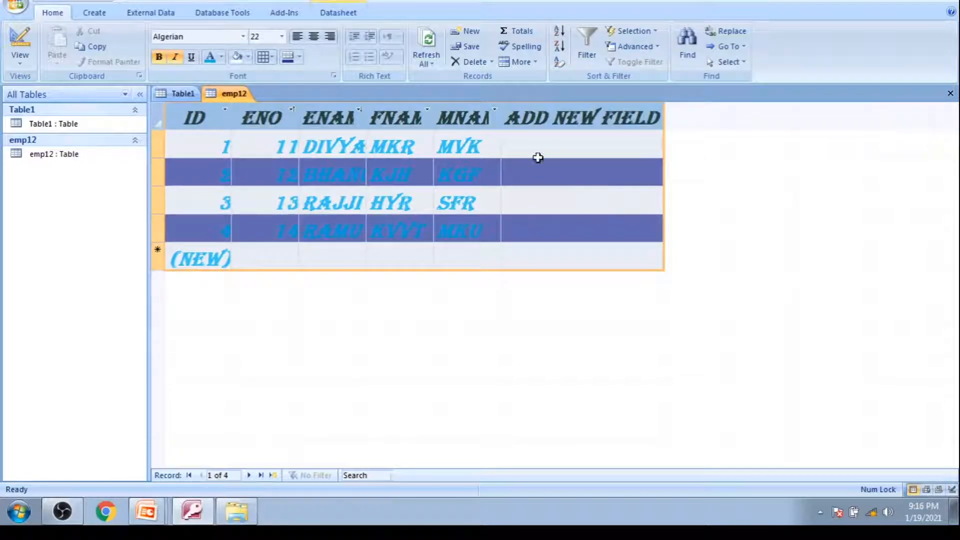
{"action": "left_click", "coordinate": [282, 37]}
{"action": "left_click", "coordinate": [263, 186]}
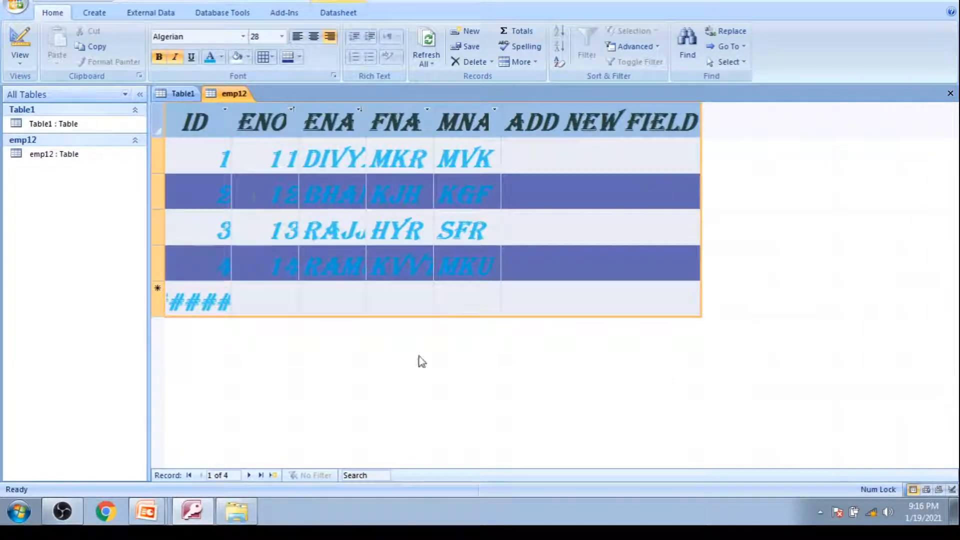
Step: Change the datasheet's font color to red, after trying yellow
{"action": "left_click", "coordinate": [270, 59]}
{"action": "left_click", "coordinate": [216, 60]}
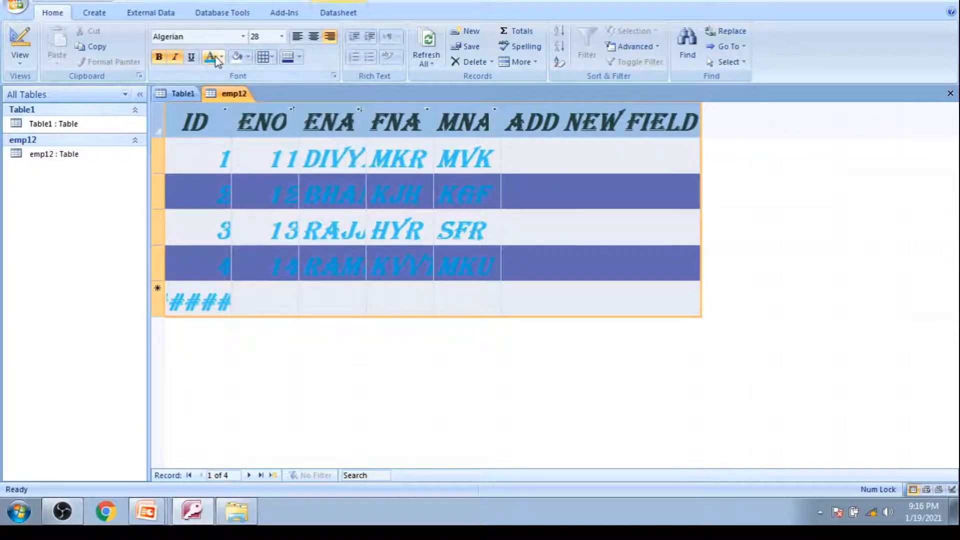
{"action": "left_click", "coordinate": [221, 58]}
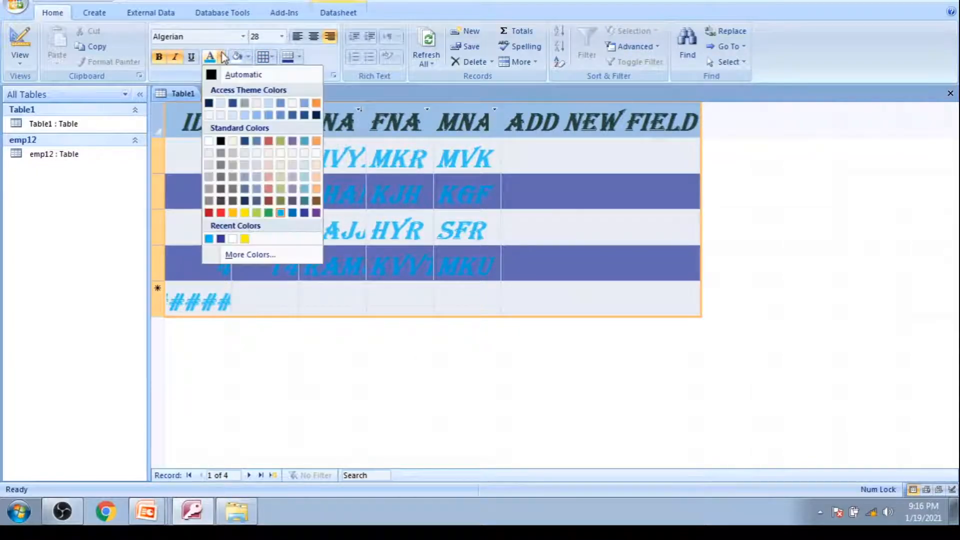
{"action": "left_click", "coordinate": [247, 213]}
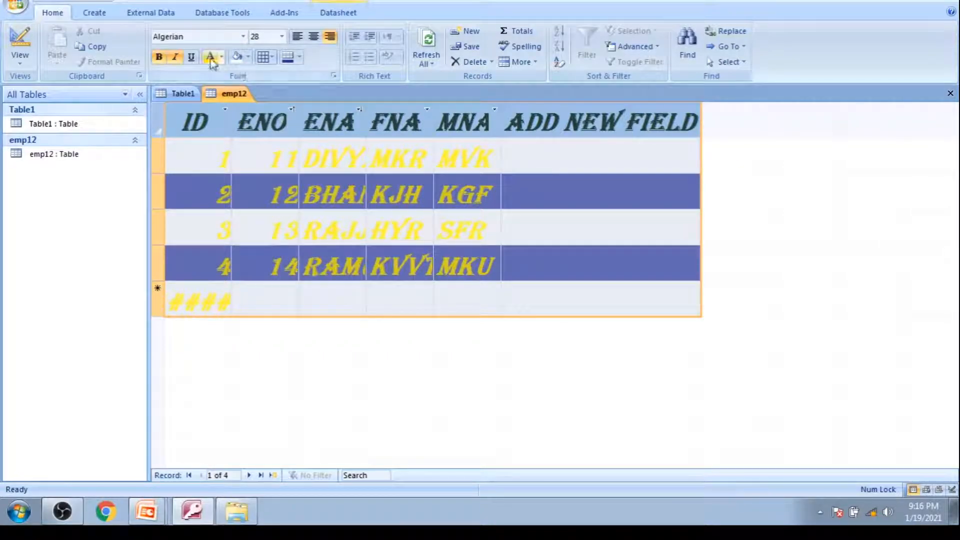
{"action": "left_click", "coordinate": [221, 57]}
{"action": "left_click", "coordinate": [220, 213]}
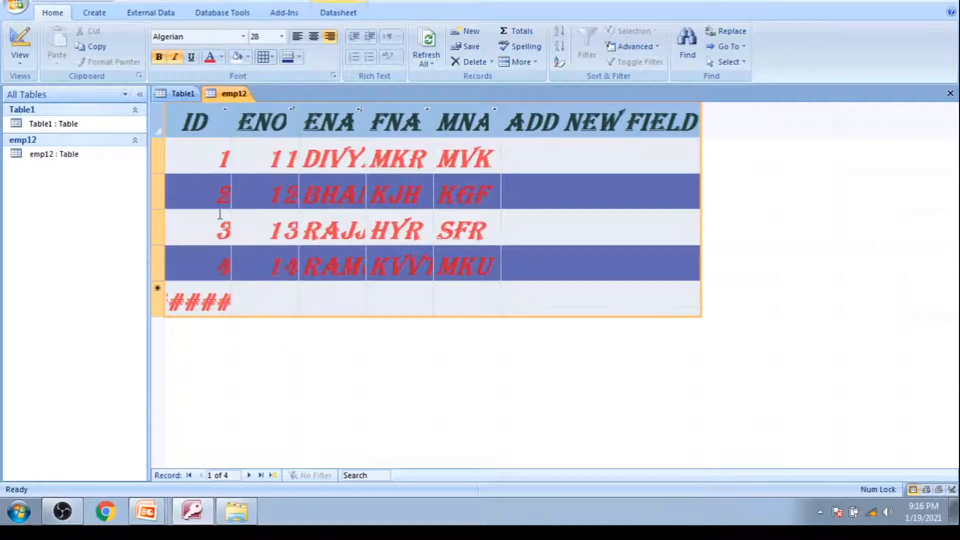
Step: Set the datasheet's alternate row color to yellow and deselect the columns
{"action": "left_click", "coordinate": [299, 57]}
{"action": "left_click", "coordinate": [324, 215]}
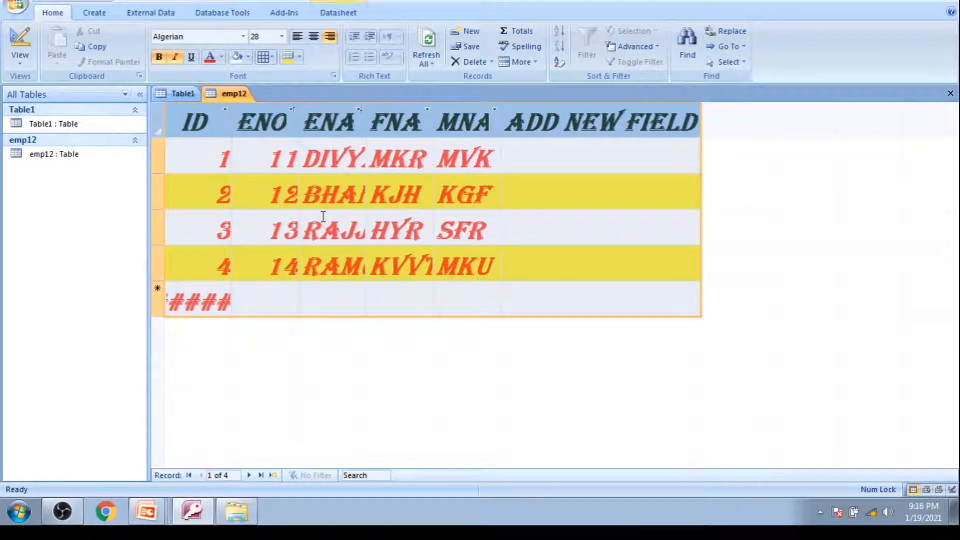
{"action": "left_click", "coordinate": [363, 226]}
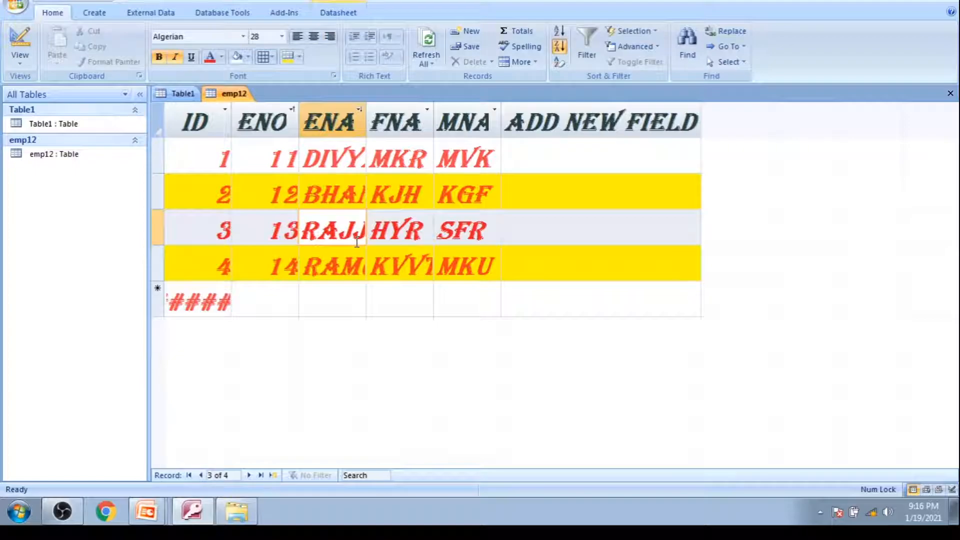
Step: Sort the records by ename A to Z, trying Z to A in between, and view the column's filter options without applying a filter
{"action": "left_click", "coordinate": [365, 125]}
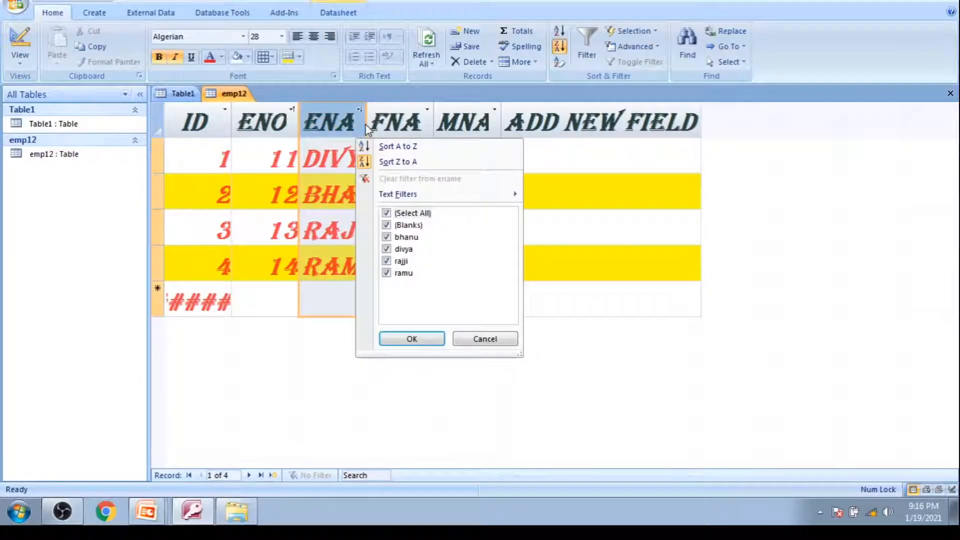
{"action": "left_click", "coordinate": [629, 356]}
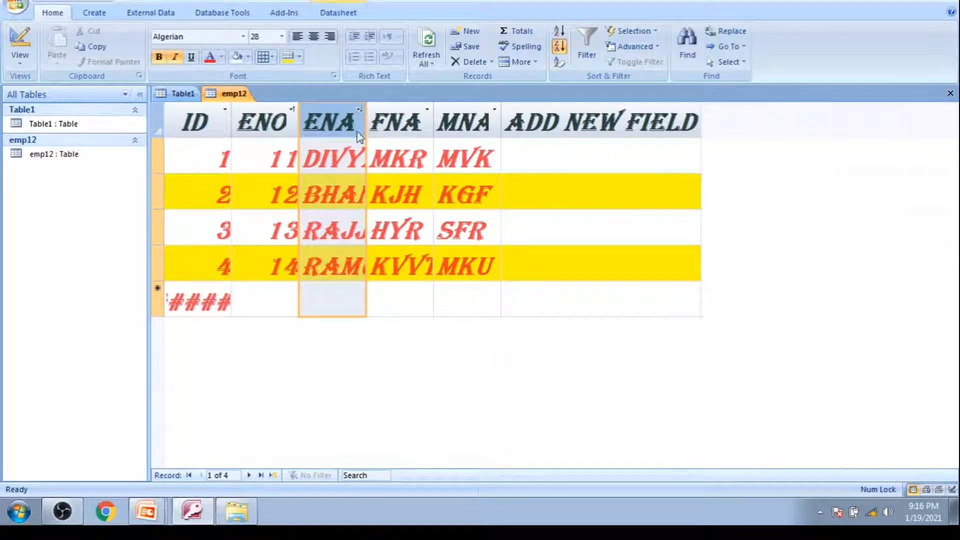
{"action": "right_click", "coordinate": [331, 118]}
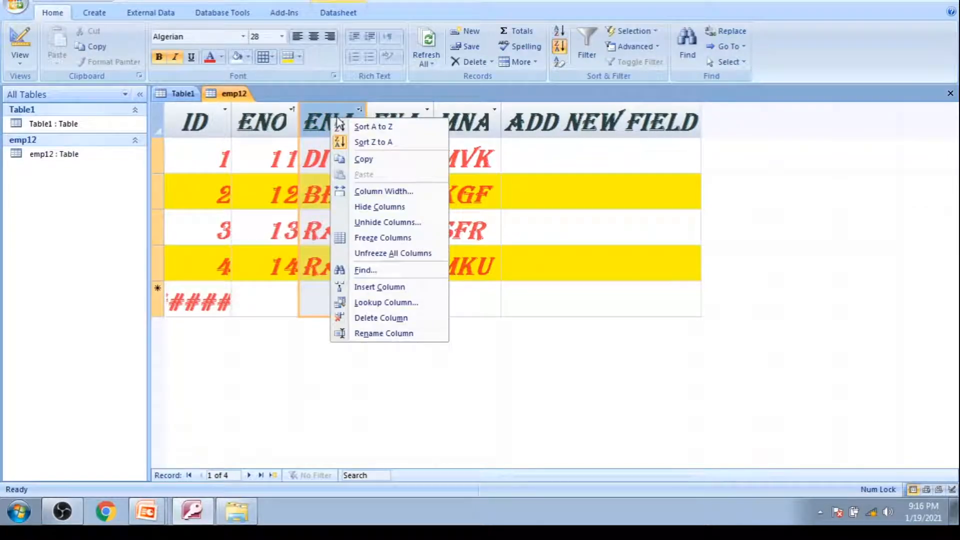
{"action": "left_click", "coordinate": [374, 127]}
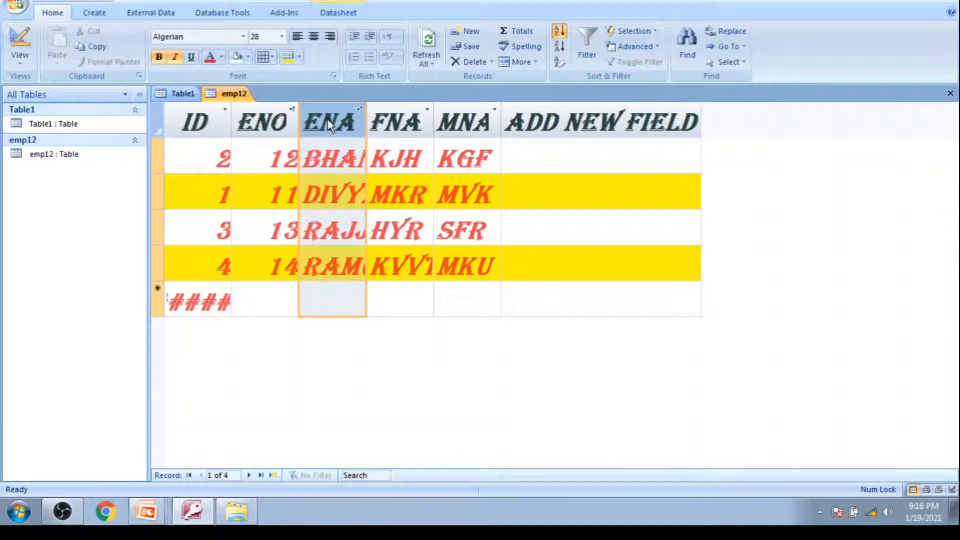
{"action": "right_click", "coordinate": [328, 119]}
{"action": "left_click", "coordinate": [367, 144]}
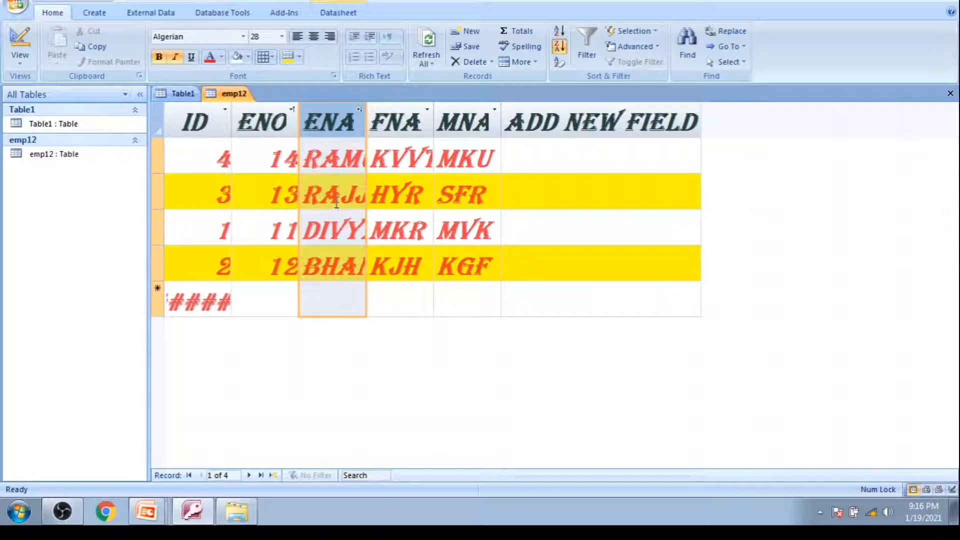
{"action": "right_click", "coordinate": [323, 127]}
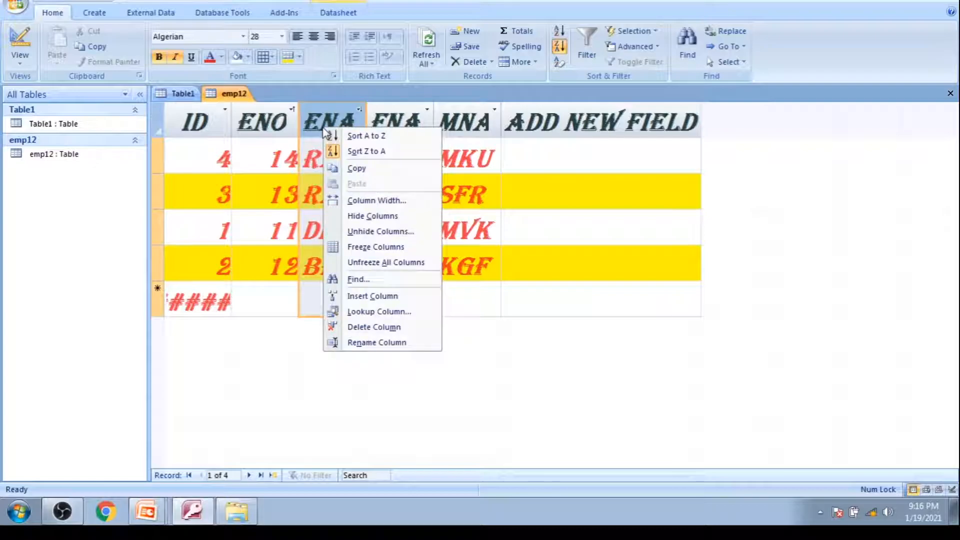
{"action": "left_click", "coordinate": [364, 135]}
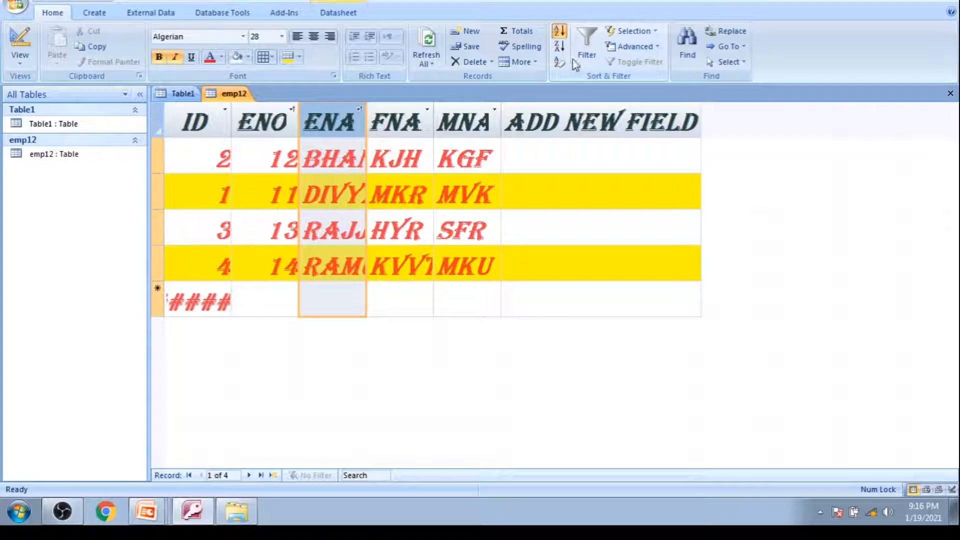
{"action": "left_click", "coordinate": [585, 43]}
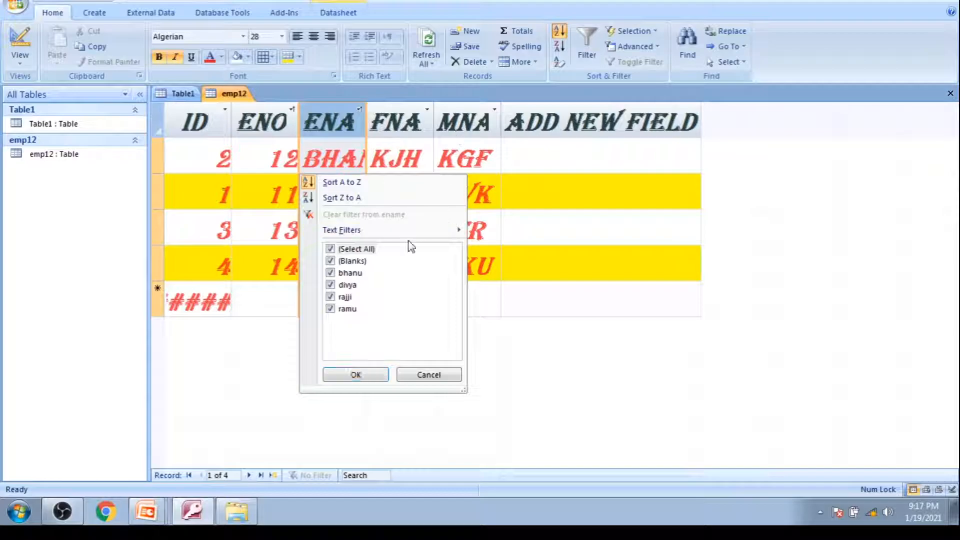
{"action": "left_click", "coordinate": [802, 281]}
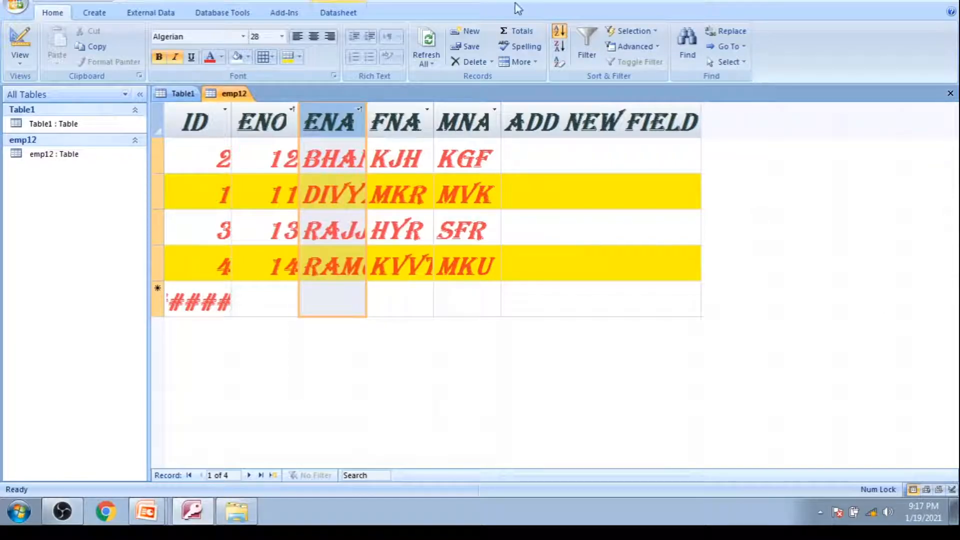
Step: Filter the ename column to show only the last two listed employee names, and switch the filter off again
{"action": "left_click", "coordinate": [586, 47]}
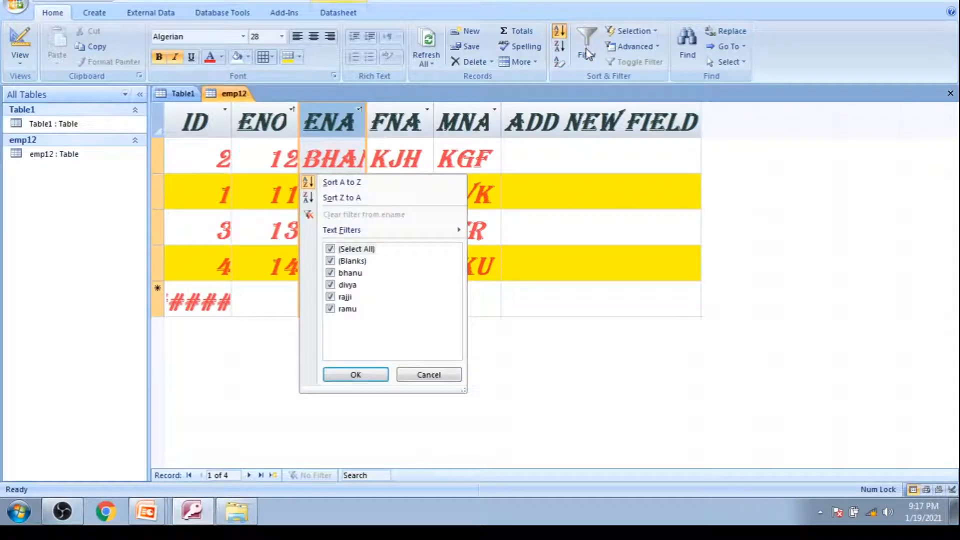
{"action": "left_click", "coordinate": [330, 272]}
{"action": "left_click", "coordinate": [330, 285]}
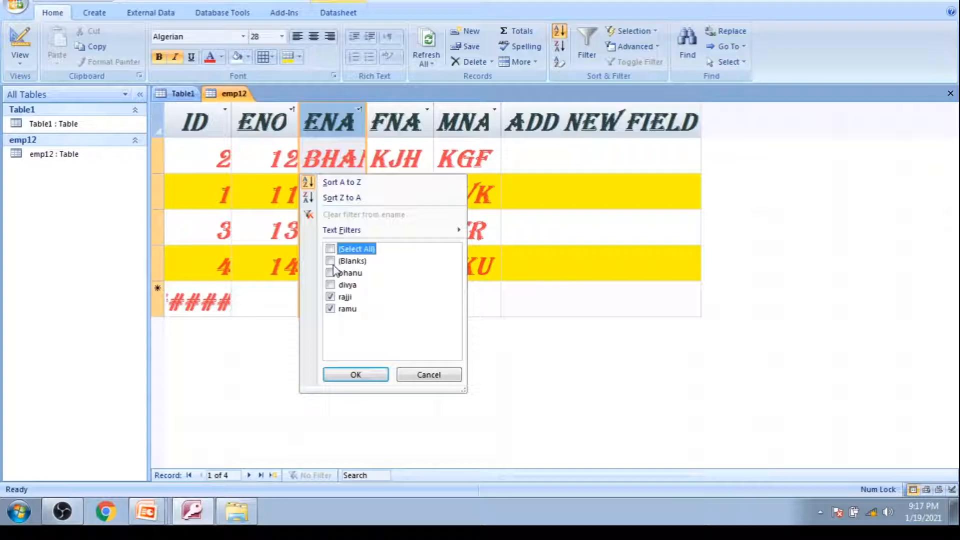
{"action": "left_click", "coordinate": [370, 375]}
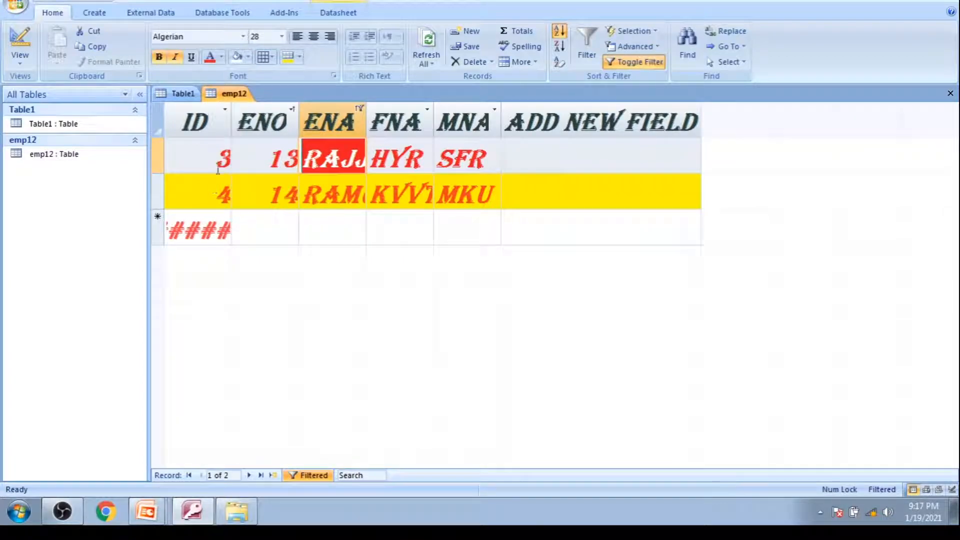
{"action": "left_click", "coordinate": [658, 64]}
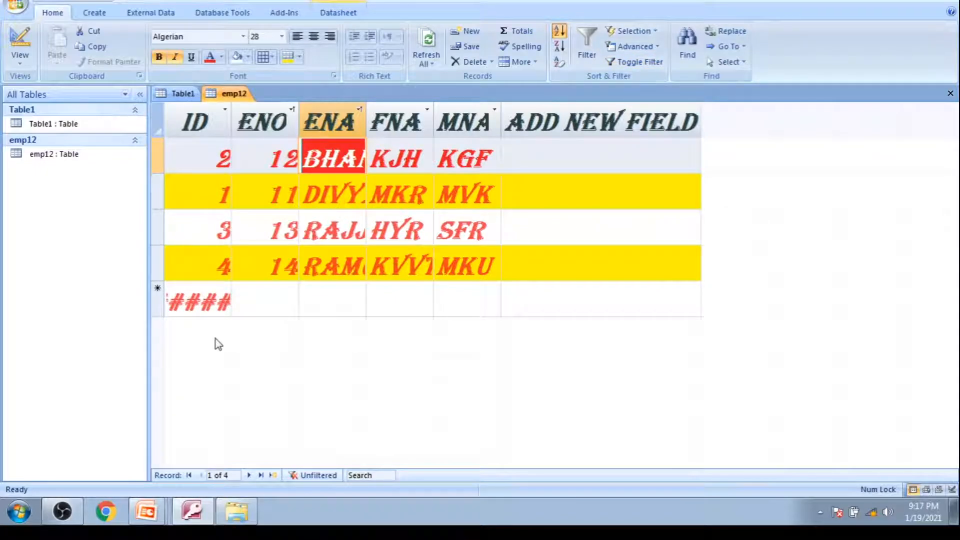
{"action": "left_click_drag", "start_coordinate": [230, 315], "coordinate": [279, 316]}
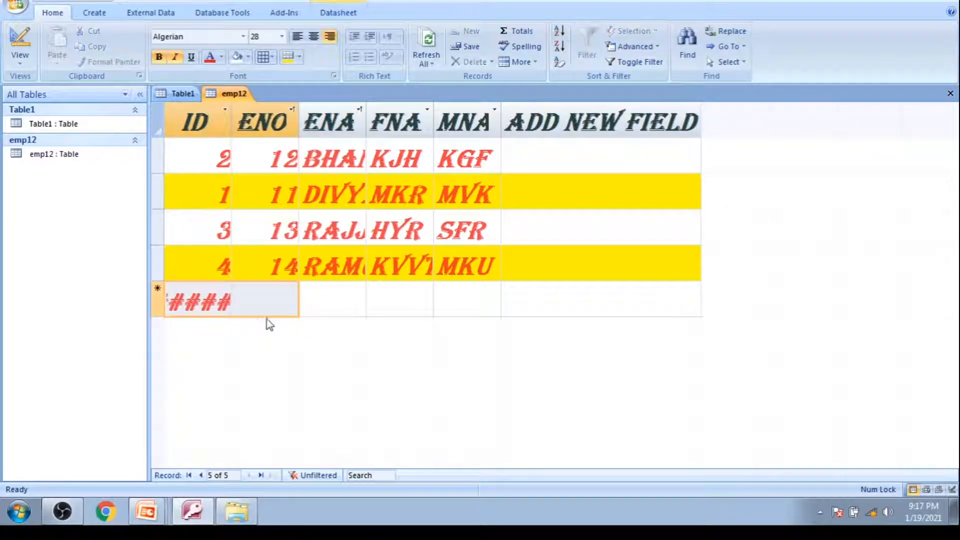
{"action": "left_click", "coordinate": [230, 307]}
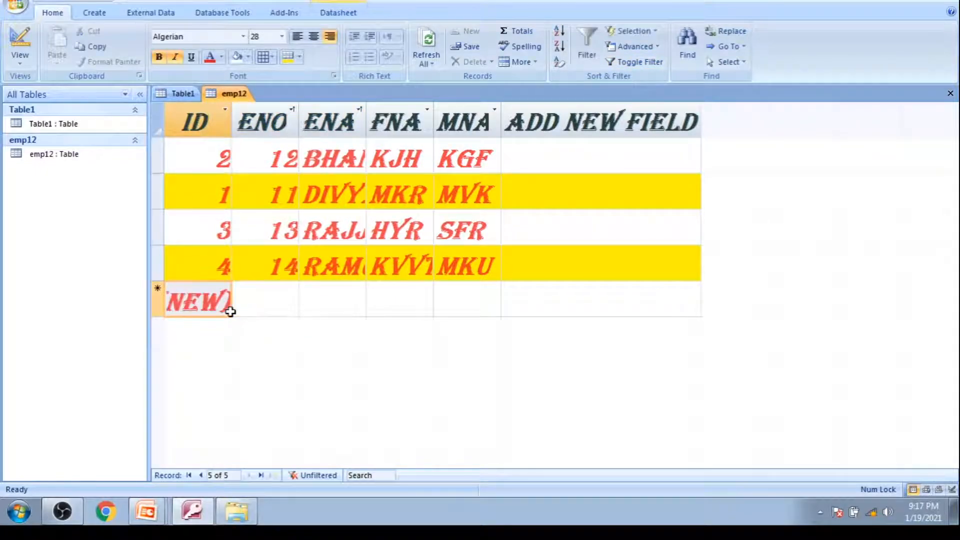
{"action": "left_click", "coordinate": [236, 276]}
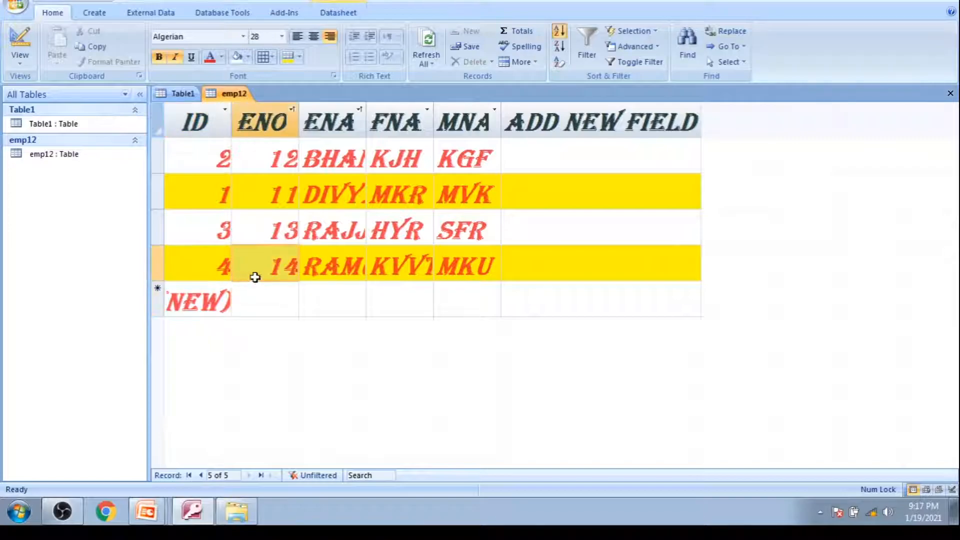
{"action": "right_click", "coordinate": [230, 131]}
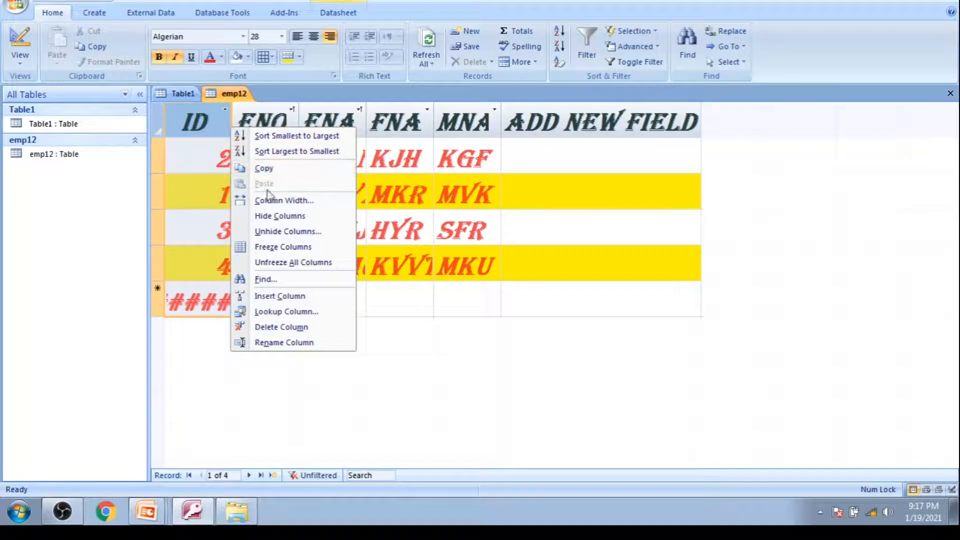
{"action": "left_click", "coordinate": [488, 352]}
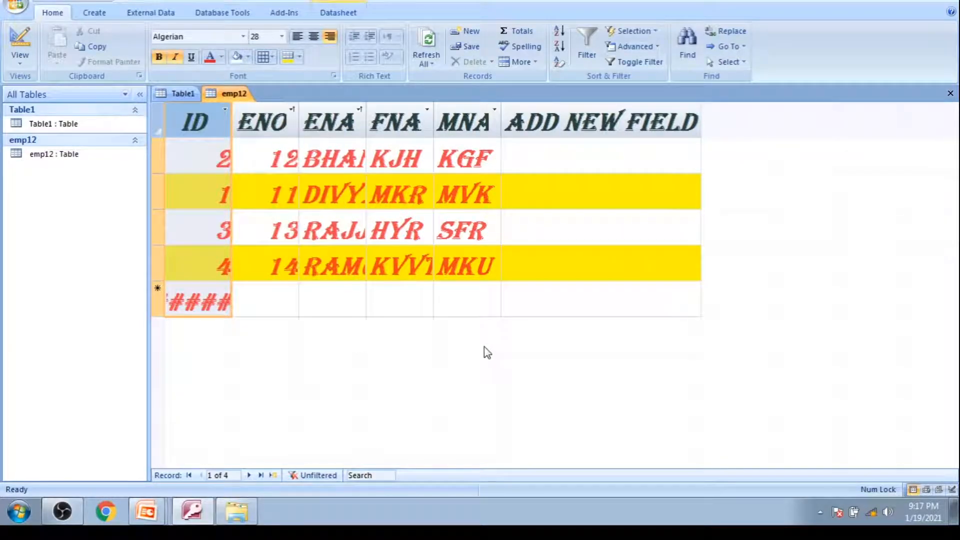
Step: Set the ID column's width to 5
{"action": "right_click", "coordinate": [228, 163]}
{"action": "left_click", "coordinate": [277, 239]}
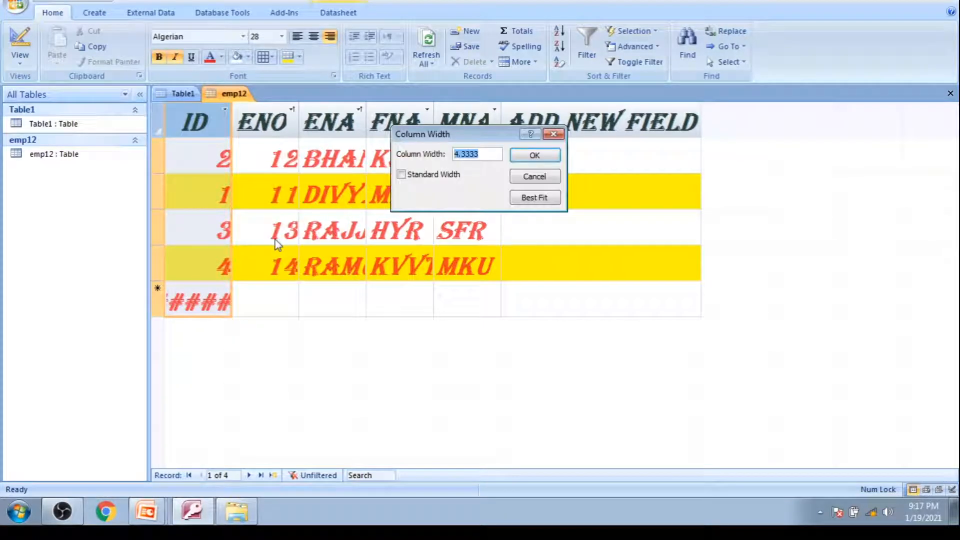
{"action": "left_click", "coordinate": [496, 156]}
{"action": "key", "text": "BackSpace"}
{"action": "key", "text": "BackSpace"}
{"action": "key", "text": "BackSpace"}
{"action": "key", "text": "BackSpace"}
{"action": "key", "text": "BackSpace"}
{"action": "type", "text": "5"}
{"action": "left_click", "coordinate": [553, 156]}
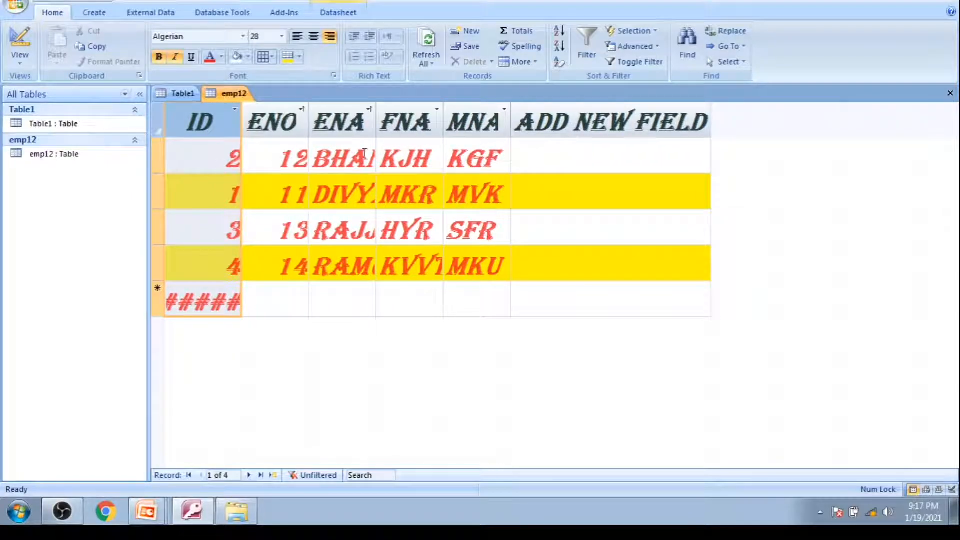
Step: Set the ename column's width to 8
{"action": "left_click", "coordinate": [372, 131]}
{"action": "right_click", "coordinate": [366, 127]}
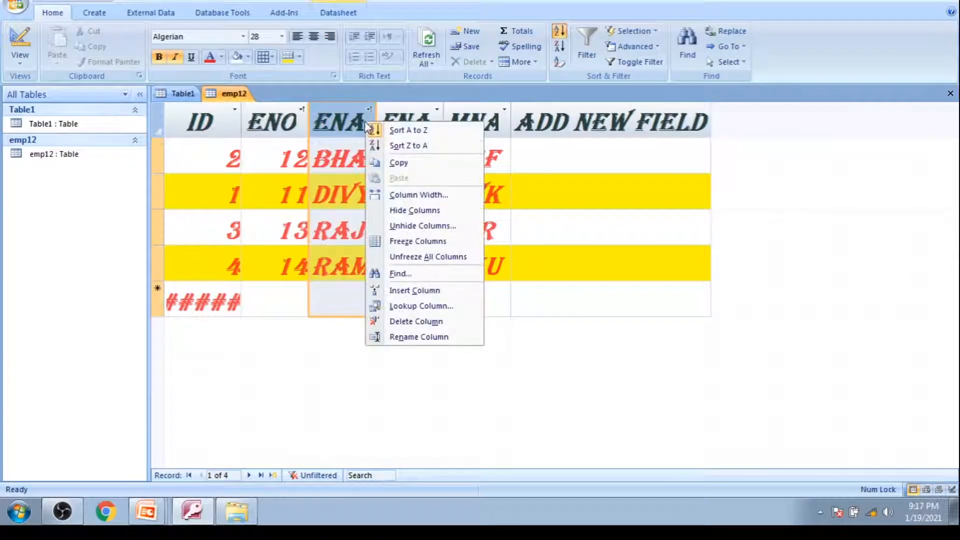
{"action": "left_click", "coordinate": [418, 195]}
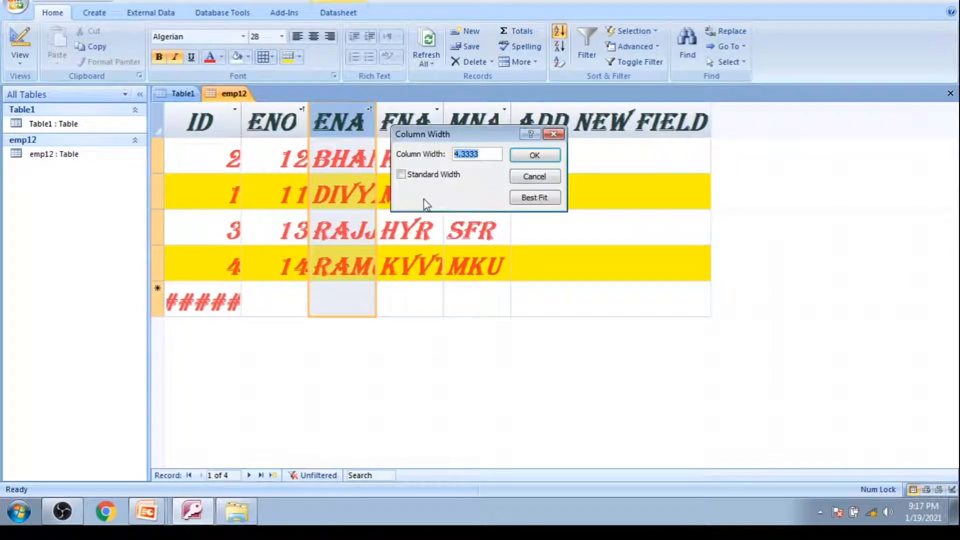
{"action": "left_click", "coordinate": [493, 156]}
{"action": "key", "text": "BackSpace"}
{"action": "key", "text": "BackSpace"}
{"action": "key", "text": "BackSpace"}
{"action": "key", "text": "BackSpace"}
{"action": "key", "text": "BackSpace"}
{"action": "type", "text": "8"}
{"action": "left_click", "coordinate": [535, 155]}
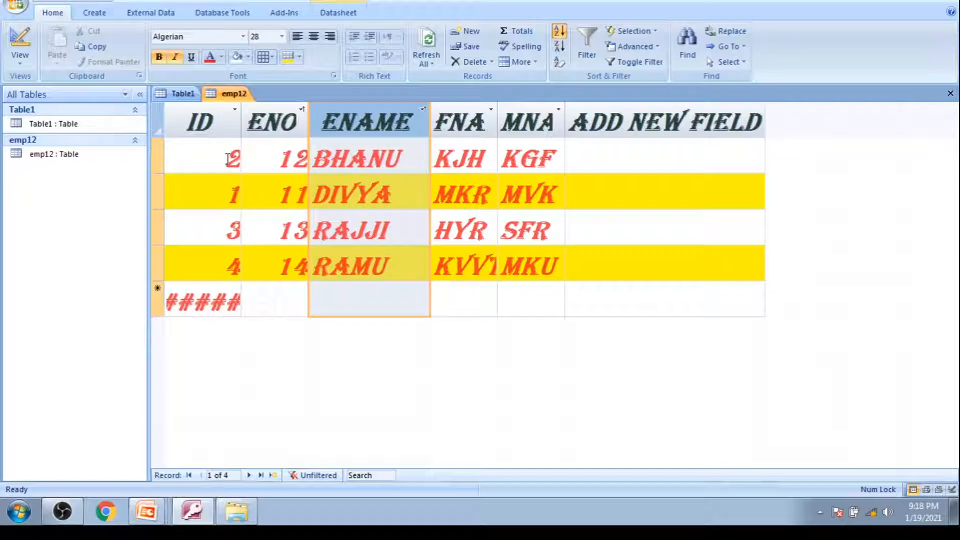
Step: Widen the ename column by setting its column width to 10
{"action": "right_click", "coordinate": [352, 113]}
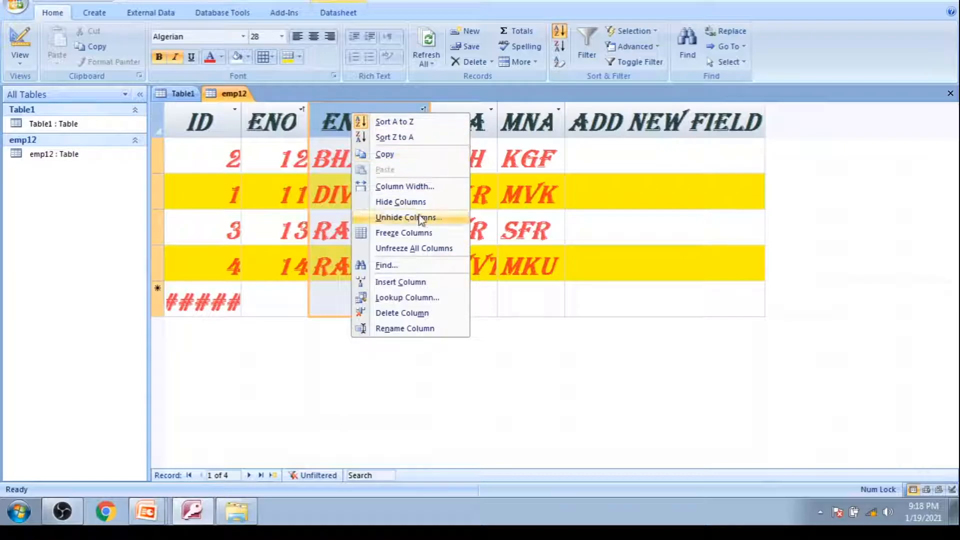
{"action": "left_click", "coordinate": [409, 193]}
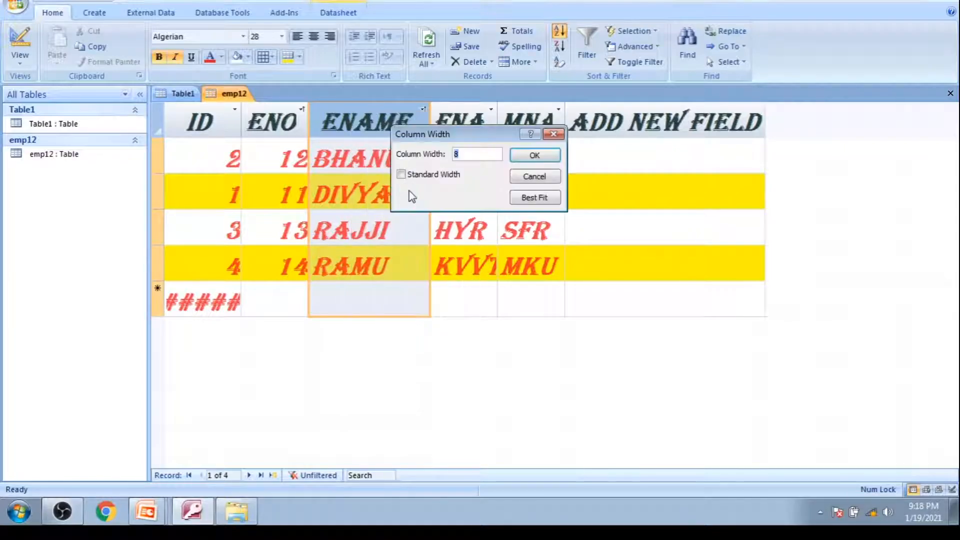
{"action": "key", "text": "BackSpace"}
{"action": "type", "text": "10"}
{"action": "left_click", "coordinate": [534, 155]}
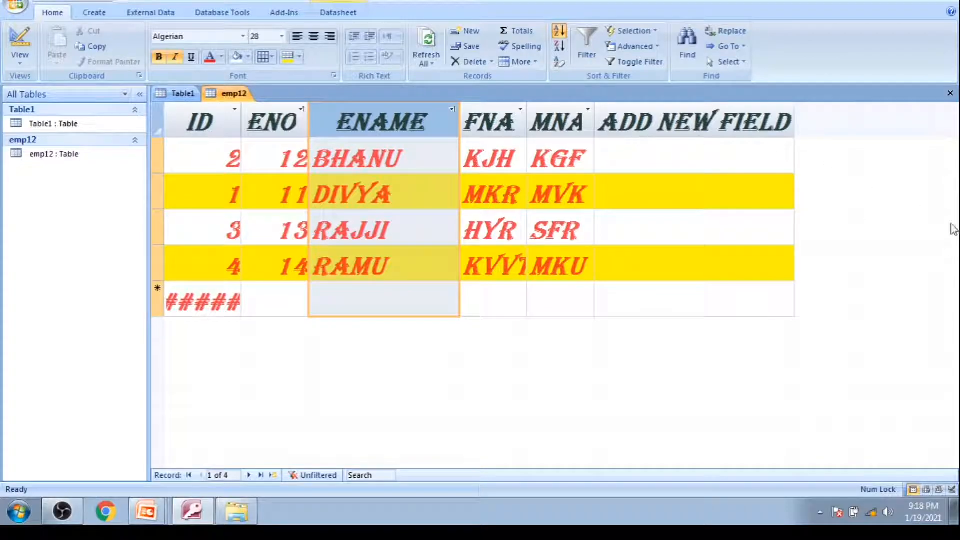
Step: Use Find and Replace on the ename field to replace all occurrences of the ID 1 employee's name with its longer form
{"action": "left_click", "coordinate": [725, 199]}
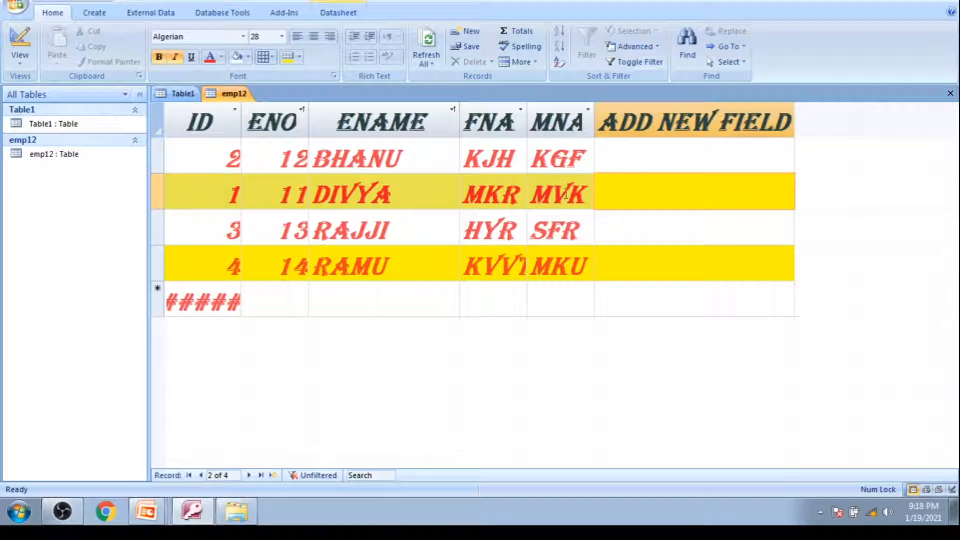
{"action": "left_click", "coordinate": [568, 194]}
{"action": "left_click", "coordinate": [423, 194]}
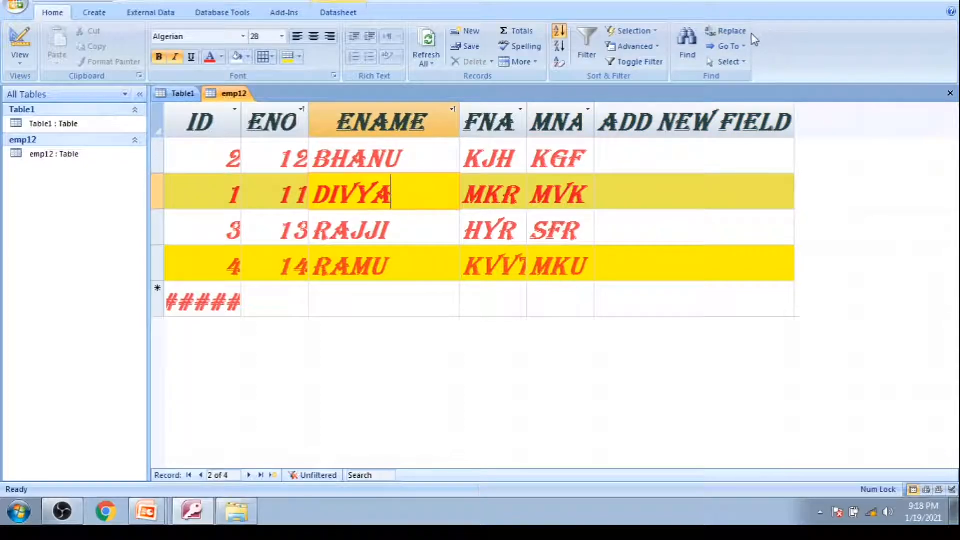
{"action": "left_click", "coordinate": [726, 31]}
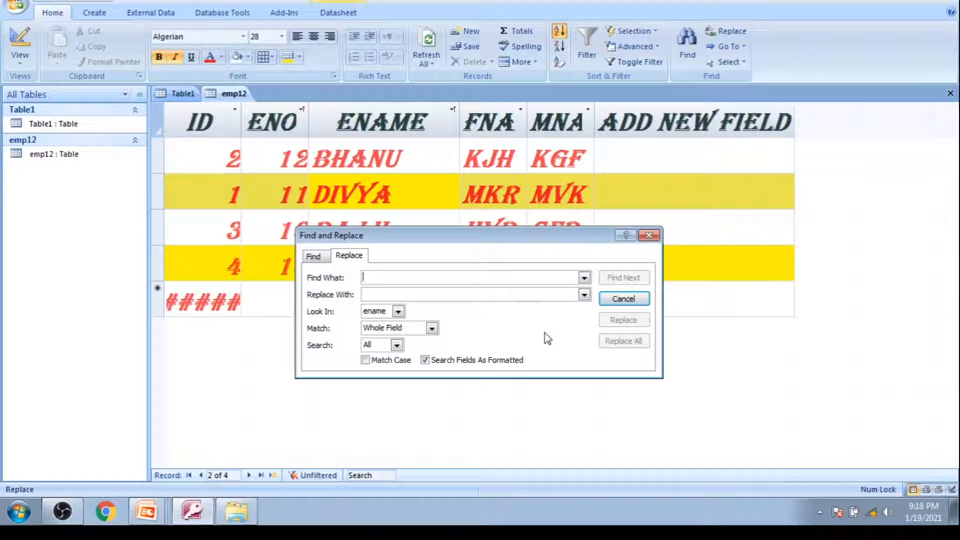
{"action": "type", "text": "divya"}
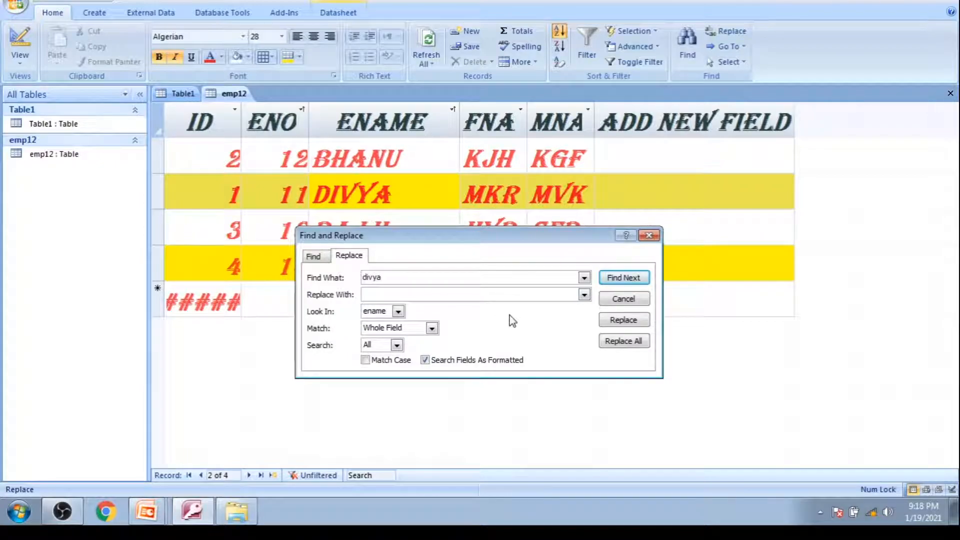
{"action": "type", "text": "divyasri"}
{"action": "left_click", "coordinate": [623, 322]}
{"action": "left_click", "coordinate": [484, 285]}
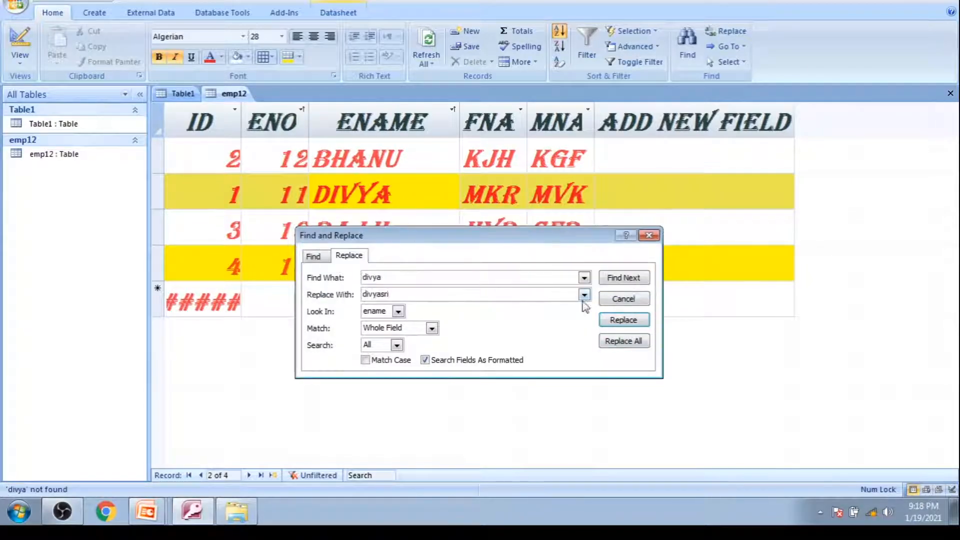
{"action": "left_click", "coordinate": [621, 342]}
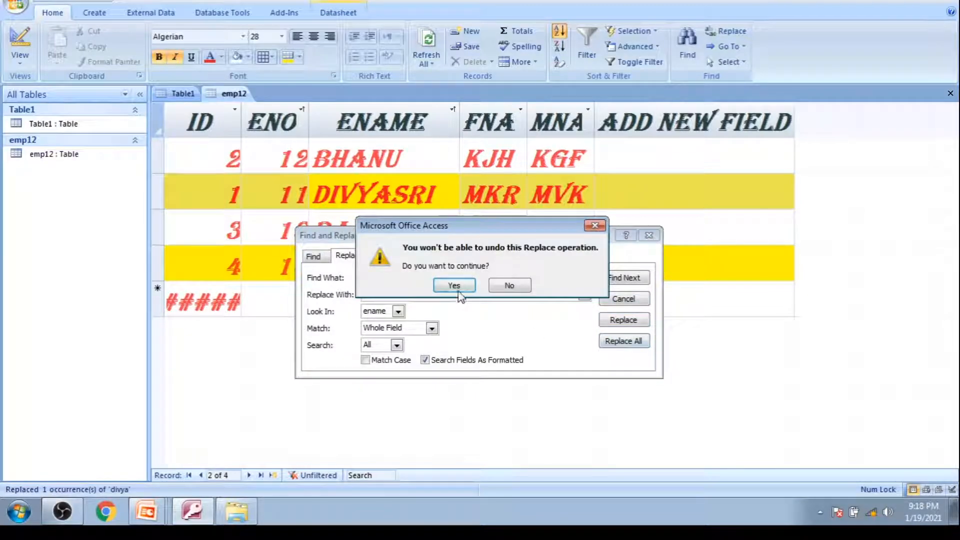
{"action": "left_click", "coordinate": [453, 286]}
{"action": "left_click", "coordinate": [649, 235]}
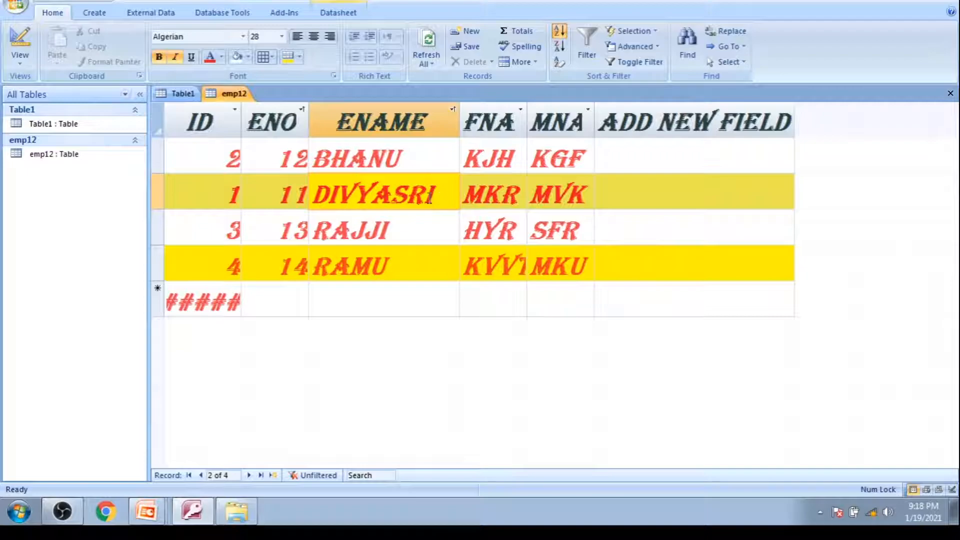
Step: Use Find and Replace on the ename field to replace all occurrences of the ID 3 employee's name with a different name
{"action": "left_click", "coordinate": [426, 228]}
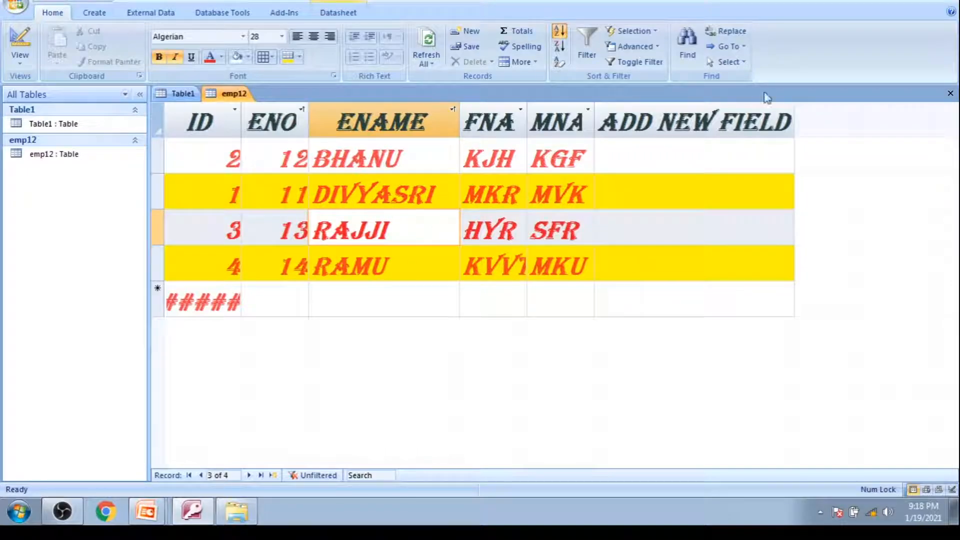
{"action": "left_click", "coordinate": [730, 35]}
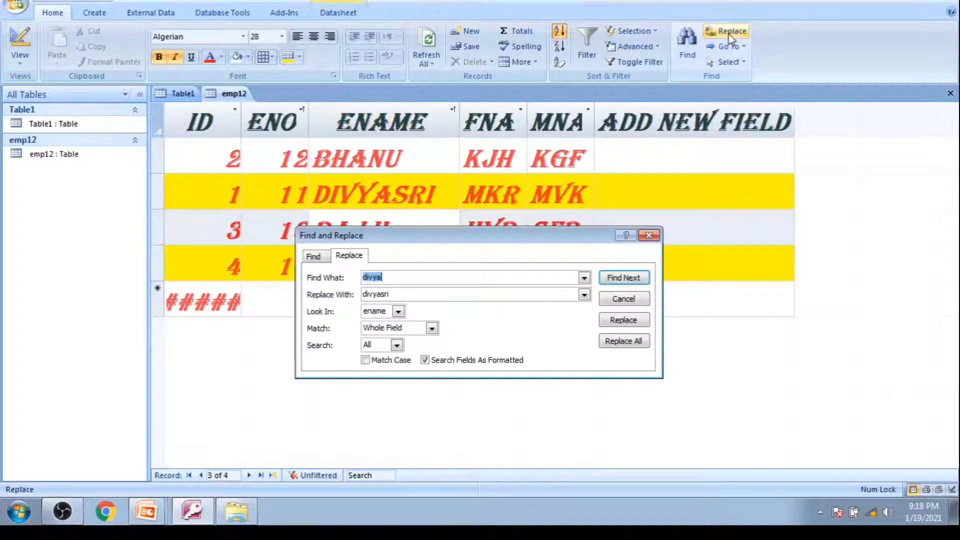
{"action": "left_click", "coordinate": [472, 277]}
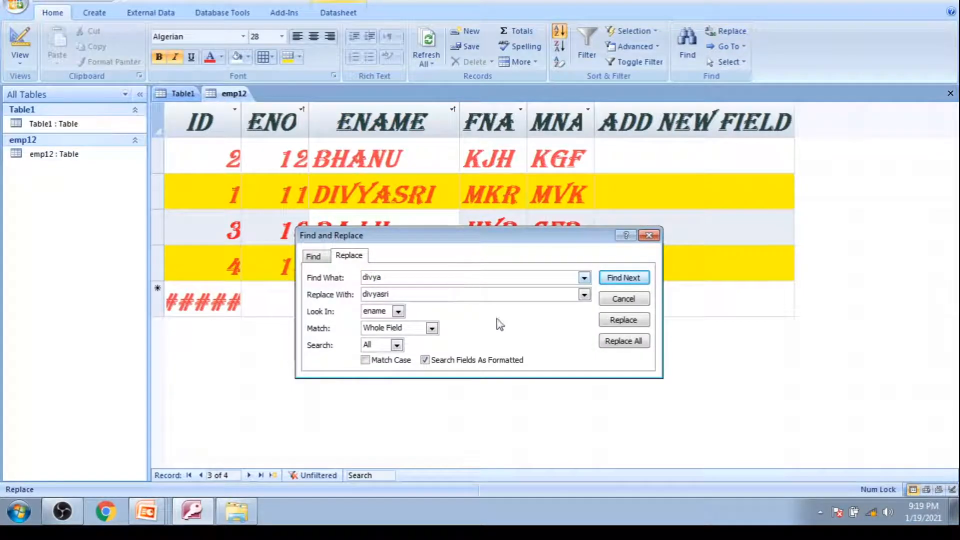
{"action": "key", "text": "BackSpace"}
{"action": "key", "text": "BackSpace"}
{"action": "key", "text": "BackSpace"}
{"action": "key", "text": "BackSpace"}
{"action": "key", "text": "BackSpace"}
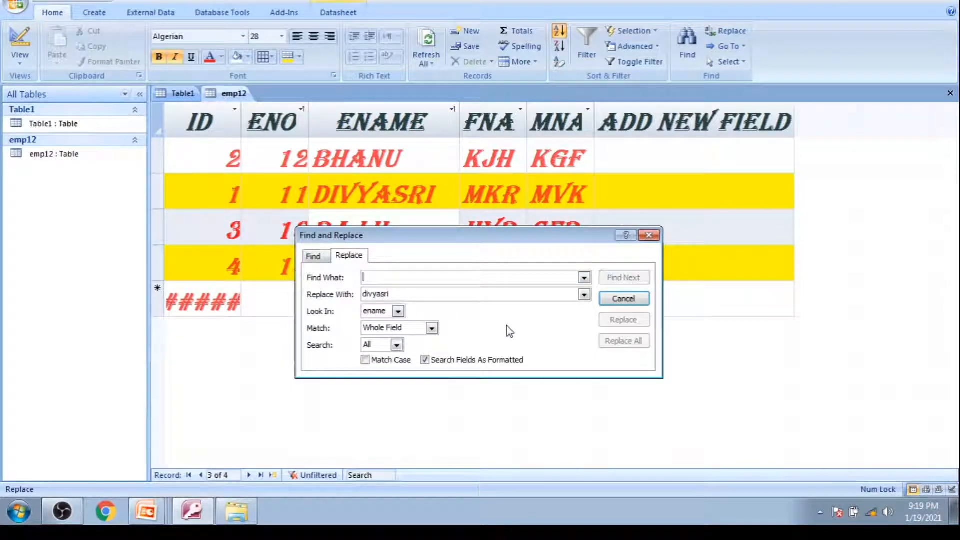
{"action": "left_click_drag", "start_coordinate": [551, 237], "coordinate": [551, 279]}
{"action": "type", "text": "ra"}
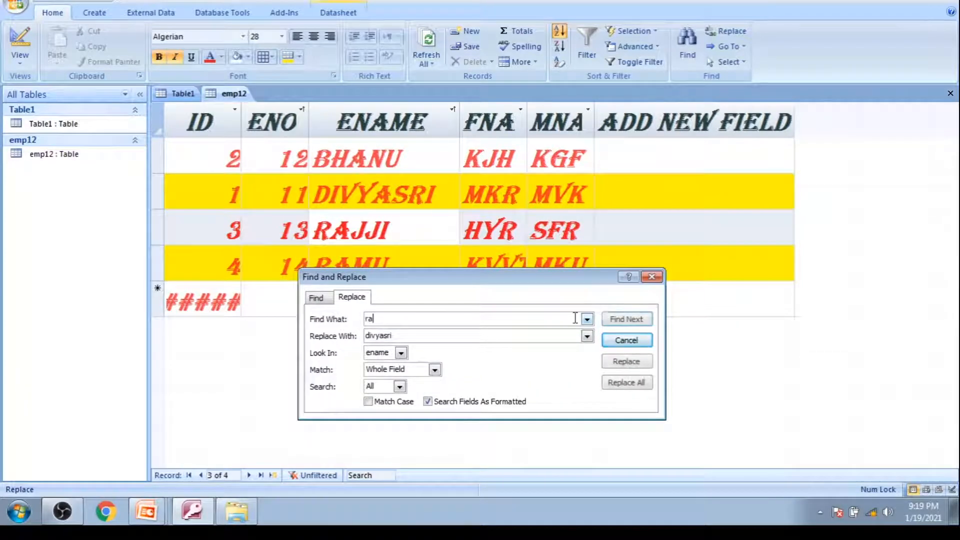
{"action": "type", "text": "jji"}
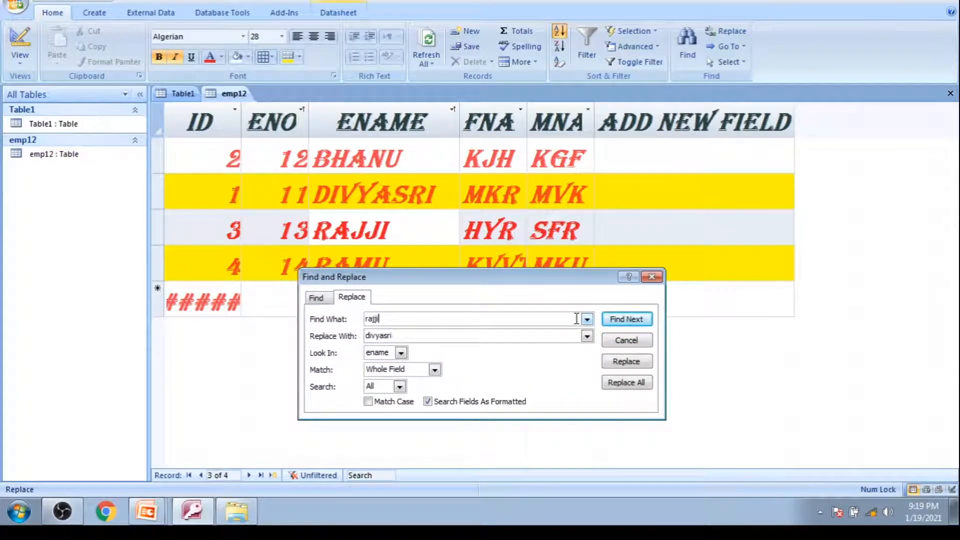
{"action": "left_click", "coordinate": [537, 336]}
{"action": "key", "text": "BackSpace"}
{"action": "type", "text": "nandhu"}
{"action": "left_click", "coordinate": [628, 362]}
{"action": "left_click", "coordinate": [482, 284]}
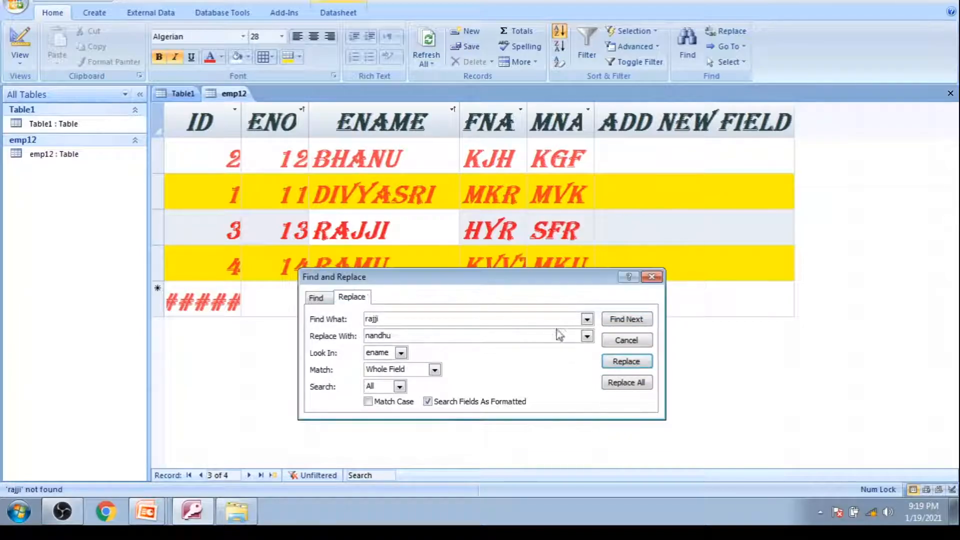
{"action": "left_click", "coordinate": [624, 385]}
{"action": "left_click", "coordinate": [451, 285]}
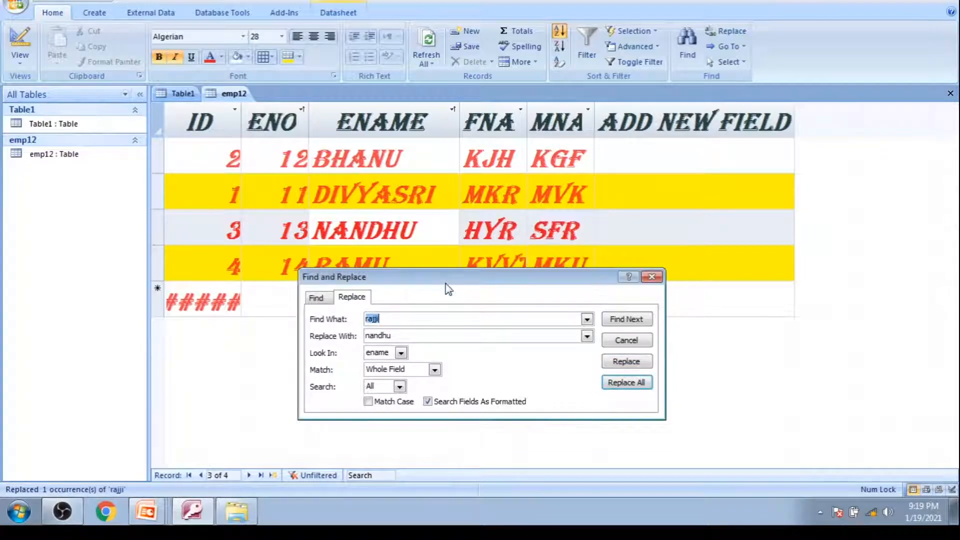
{"action": "left_click", "coordinate": [652, 276]}
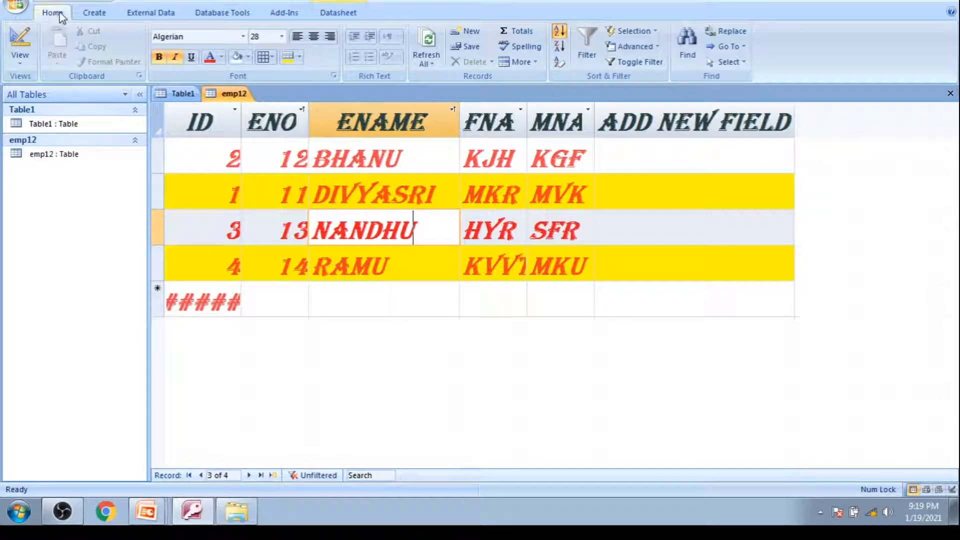
Step: Create a new blank table with Table Design and open its list of available views
{"action": "left_click", "coordinate": [94, 12]}
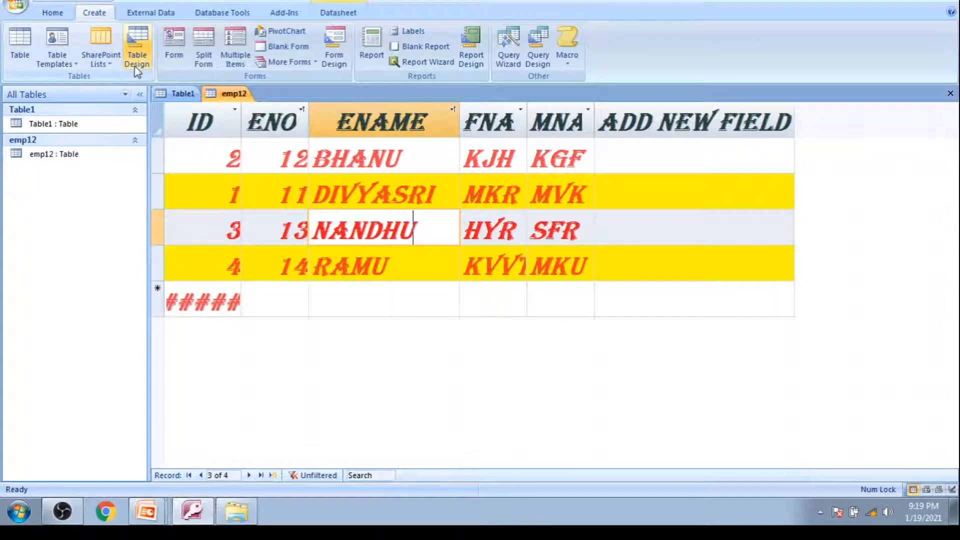
{"action": "left_click", "coordinate": [135, 65]}
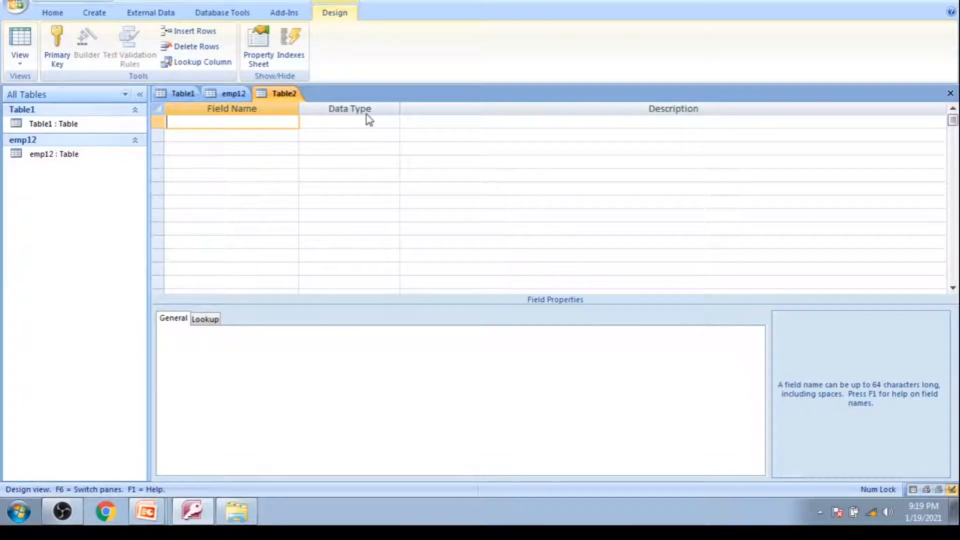
{"action": "left_click", "coordinate": [18, 64]}
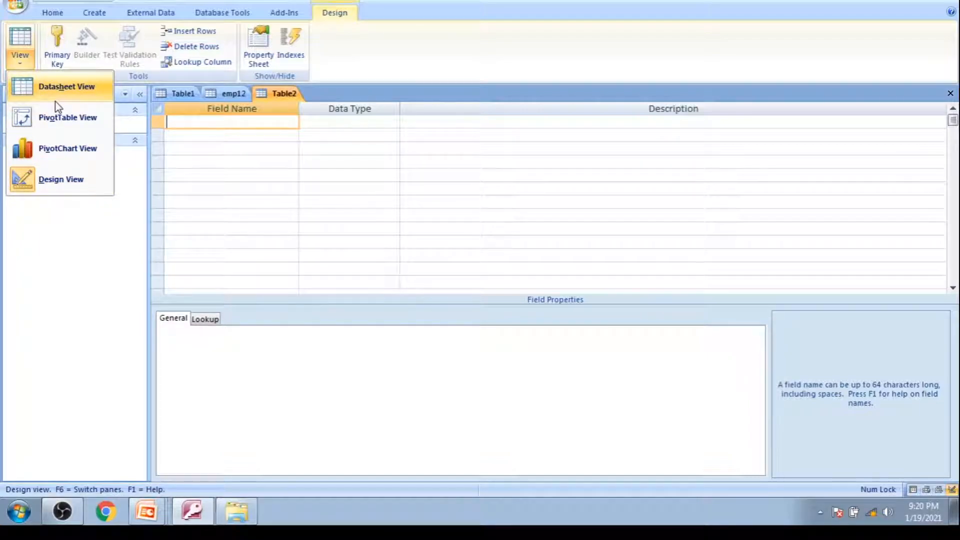
Step: Return to the emp12 datasheet, start a spelling check, and close it without applying any suggestion
{"action": "left_click", "coordinate": [237, 98]}
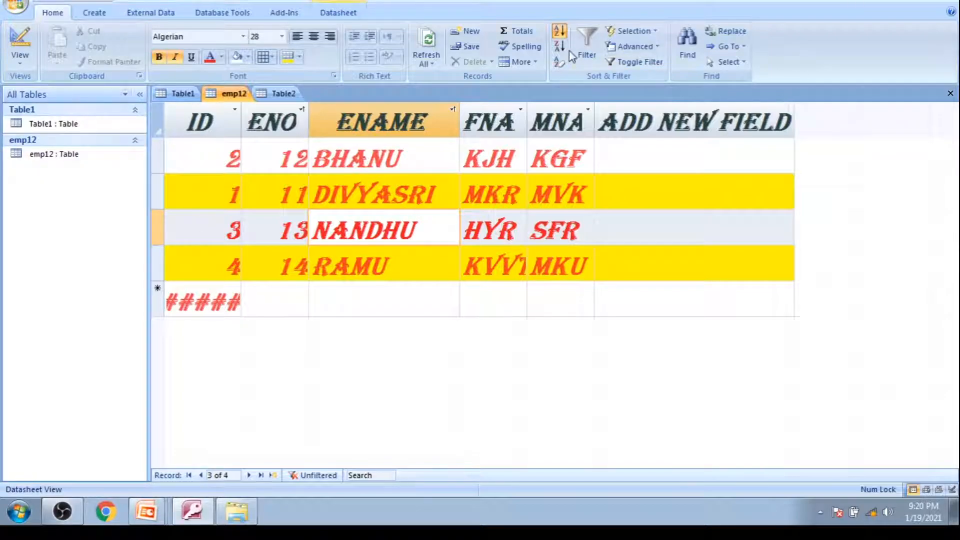
{"action": "left_click", "coordinate": [520, 46]}
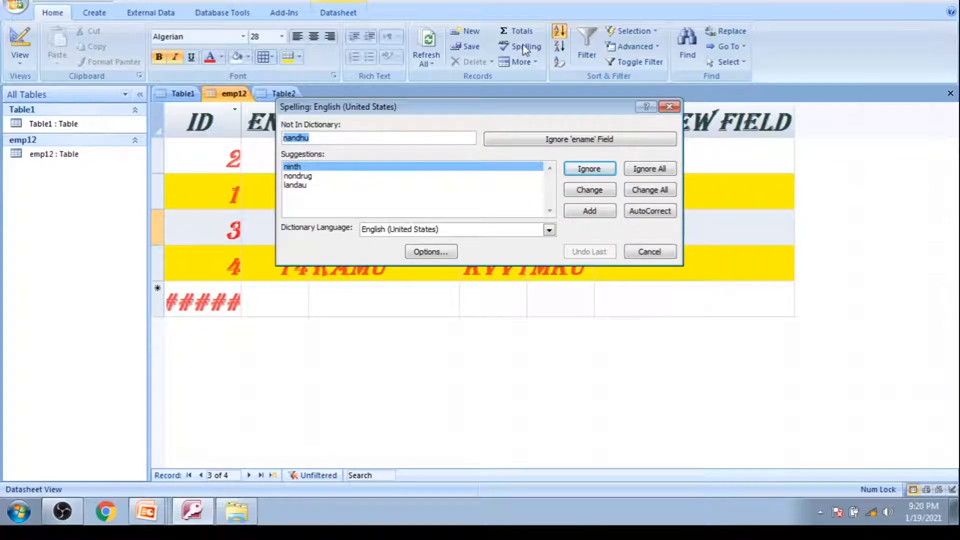
{"action": "left_click", "coordinate": [670, 107]}
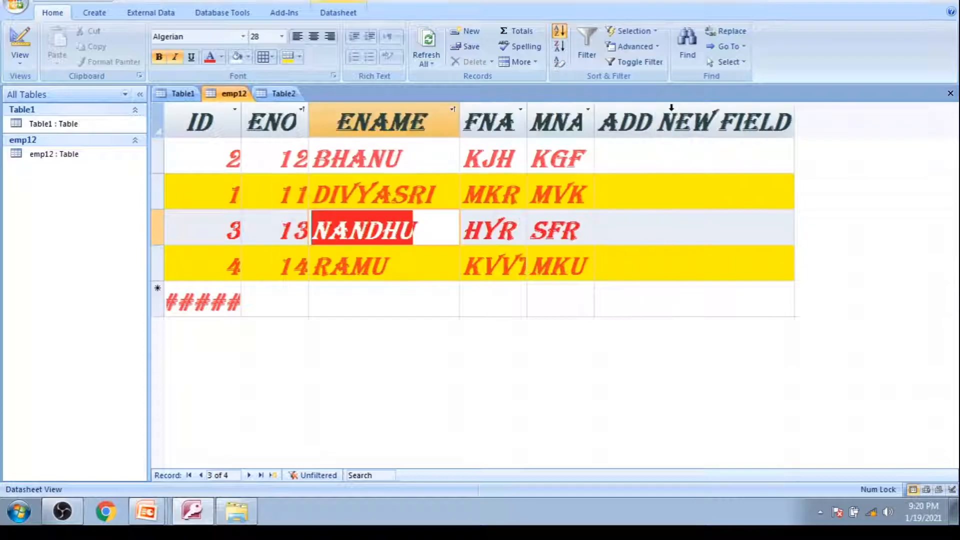